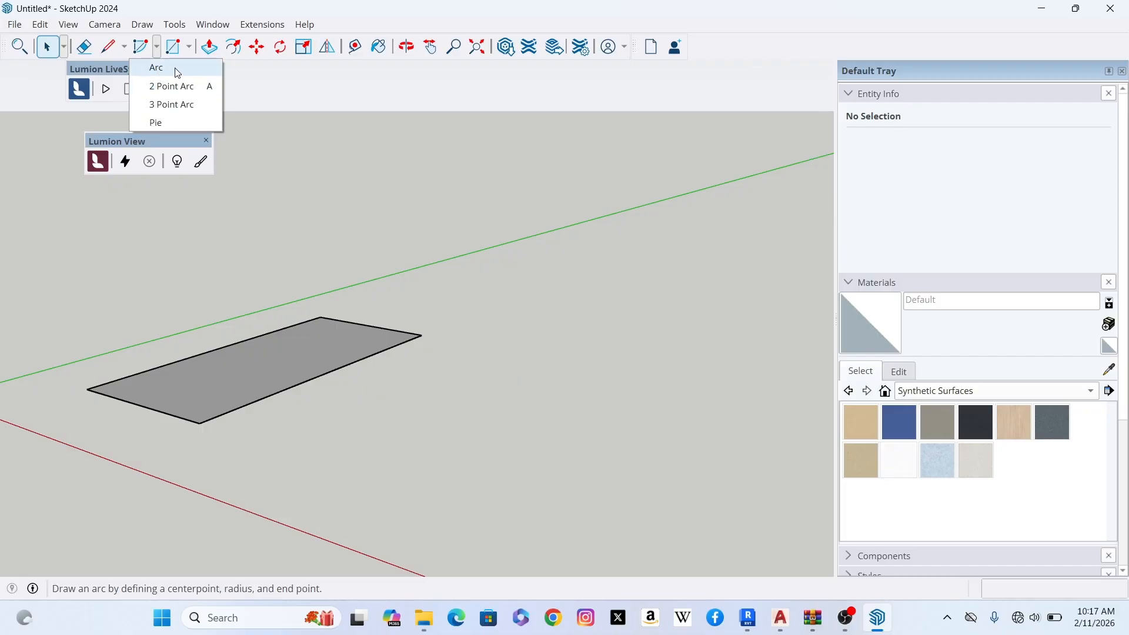
- Draw a 3000 mm line parallel to the green axis, beside the rectangular face and starting in alignment with its nearest corner
left_click(259, 82)
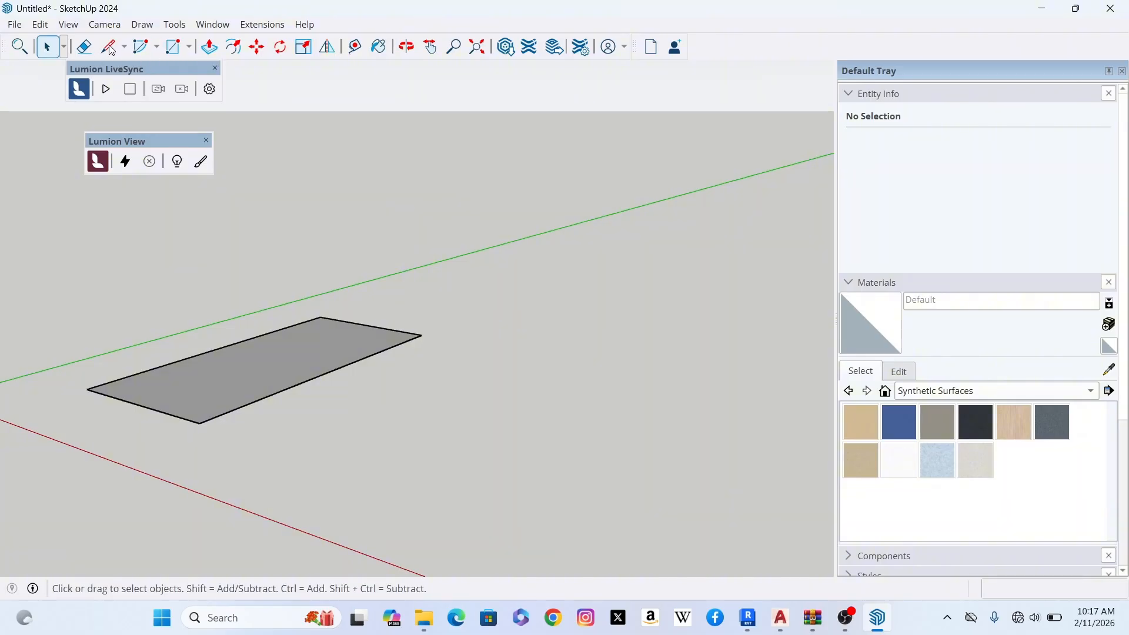
left_click(109, 47)
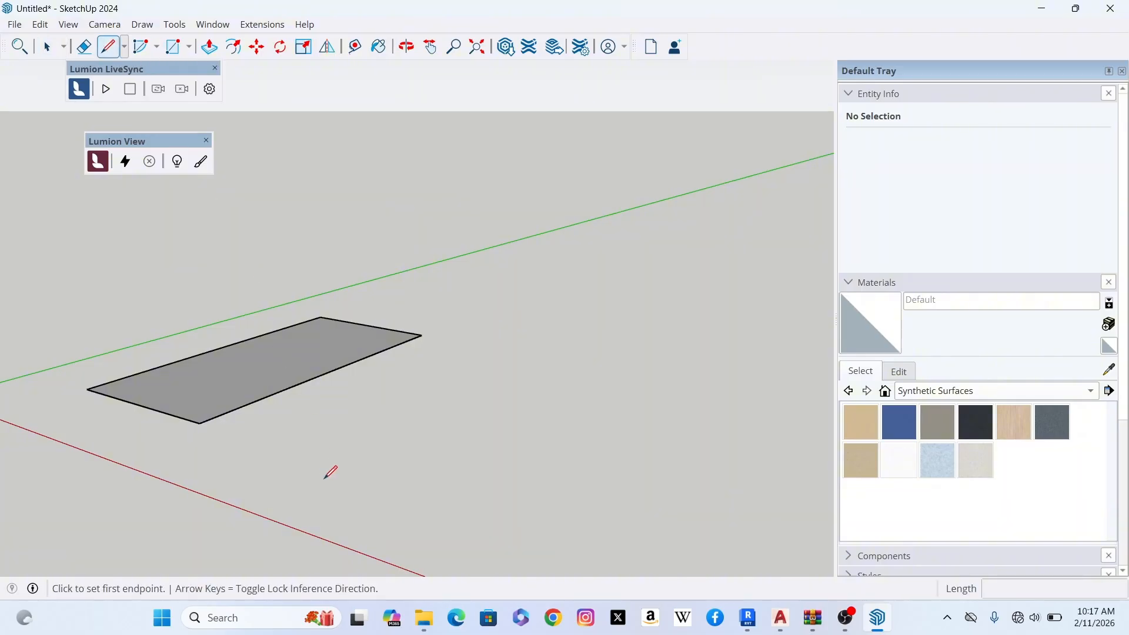
scroll(179, 402, "down", 1)
left_click(199, 424)
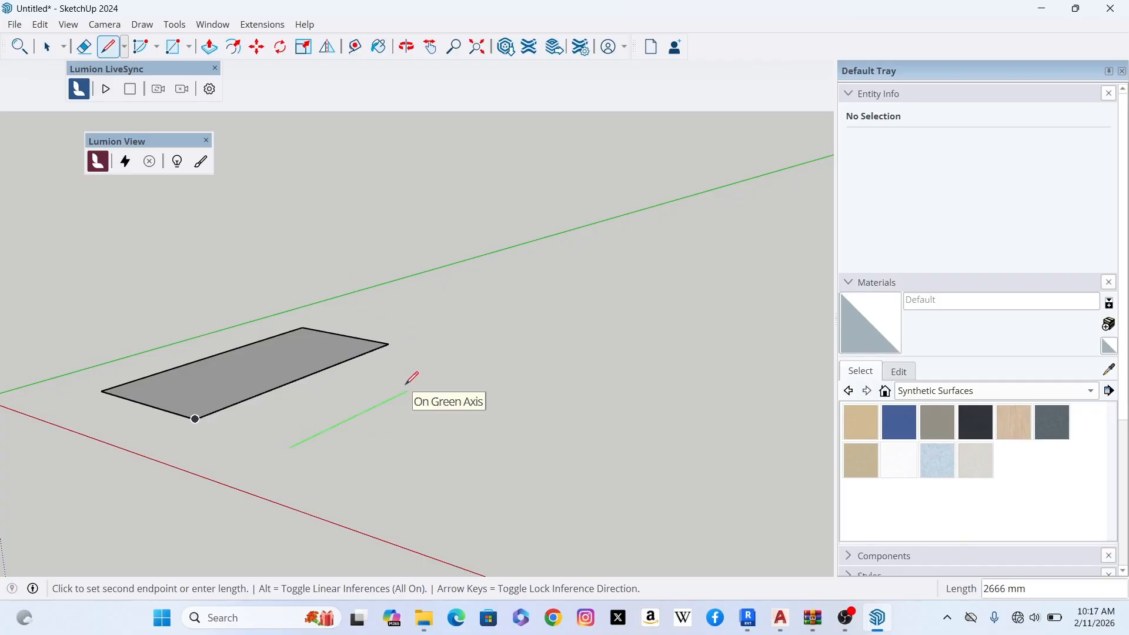
type("3000")
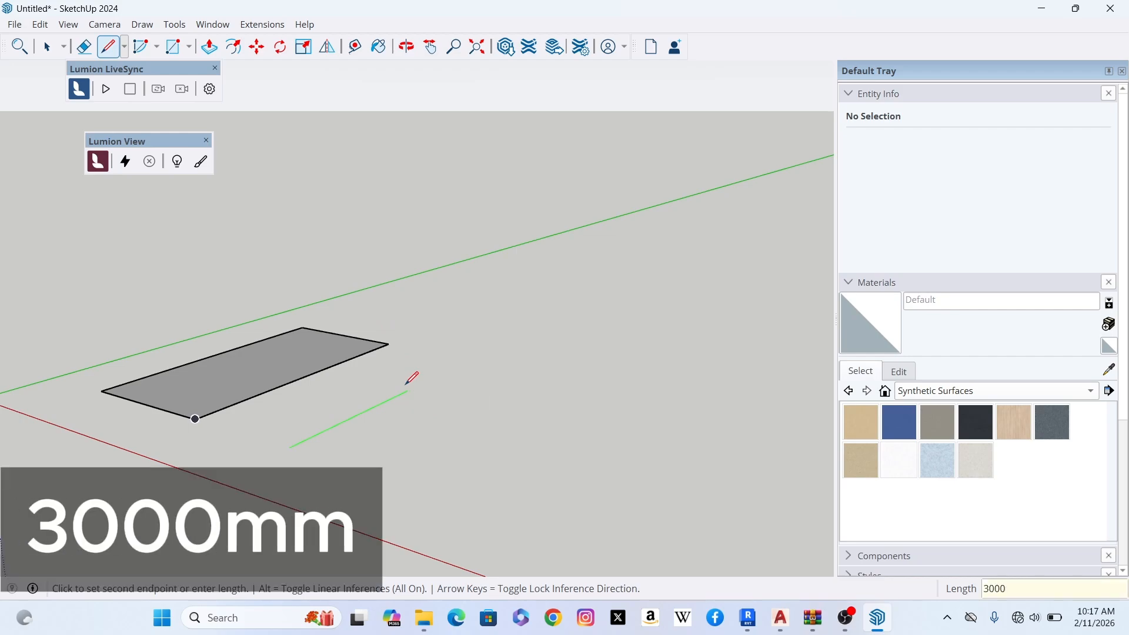
key("Return")
key("Escape")
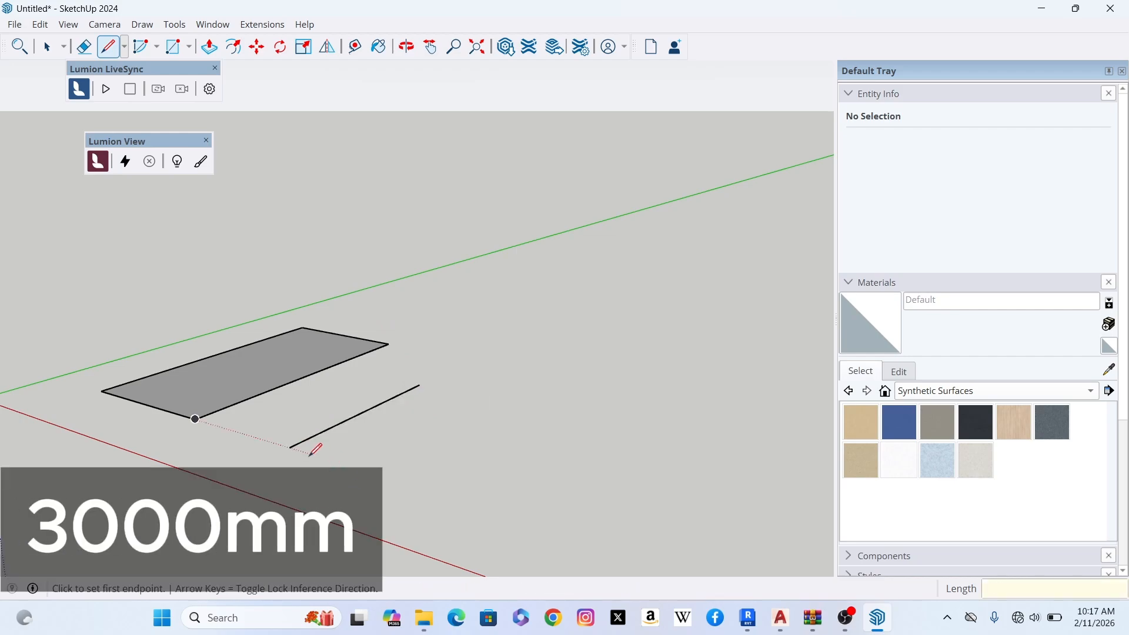
- Draw a second 3000 mm line along the red axis from the near endpoint of the existing line
left_click(289, 447)
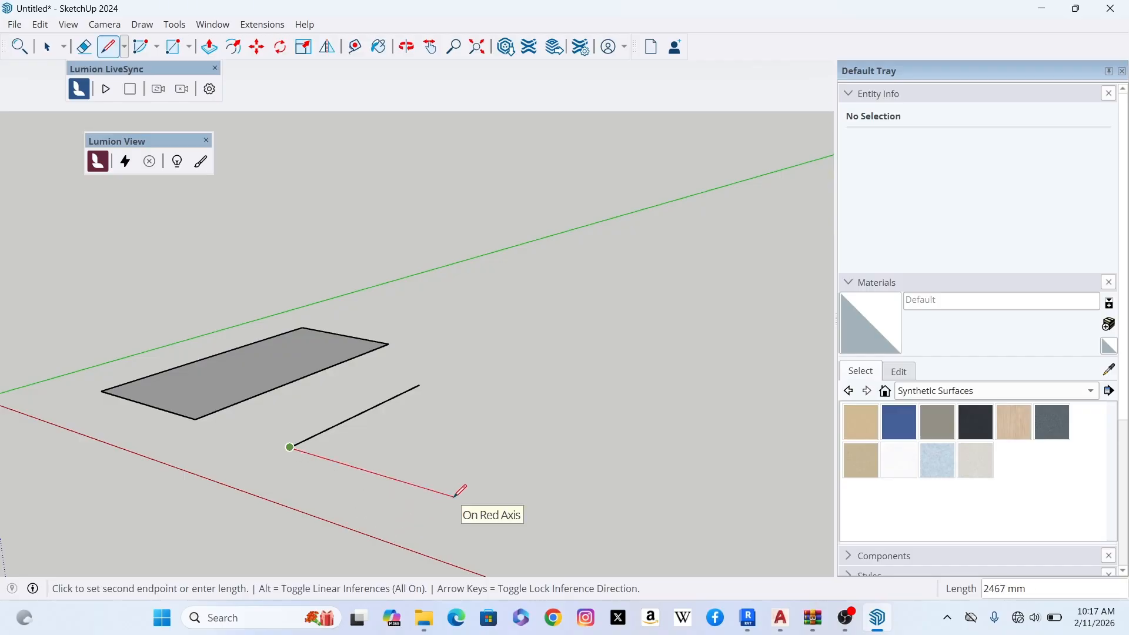
type("3000")
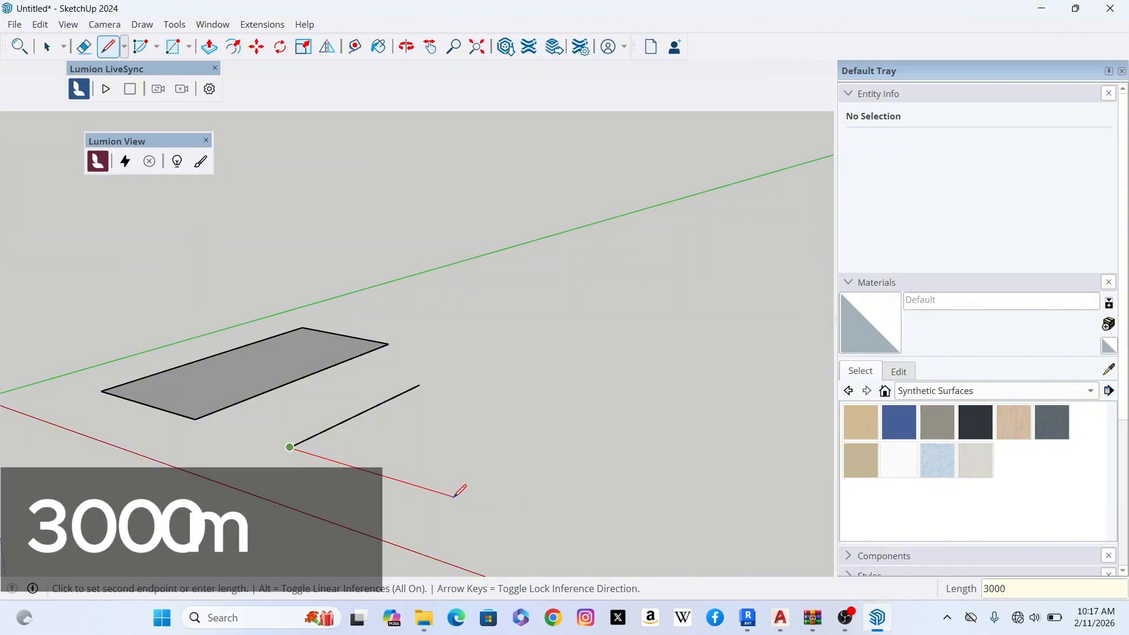
key("Return")
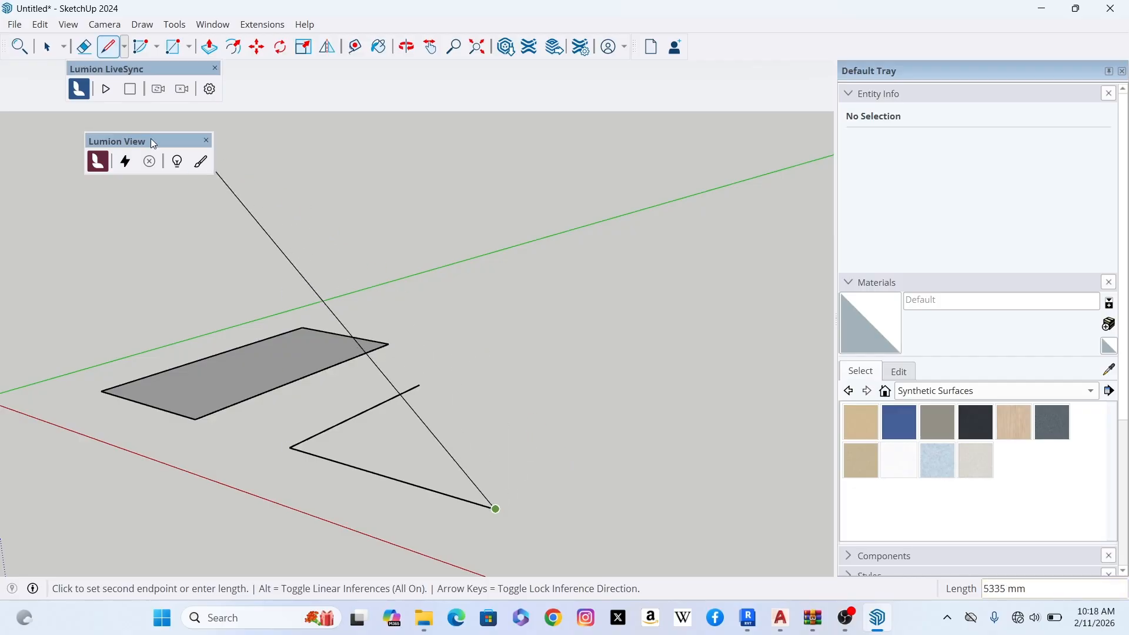
left_click(53, 51)
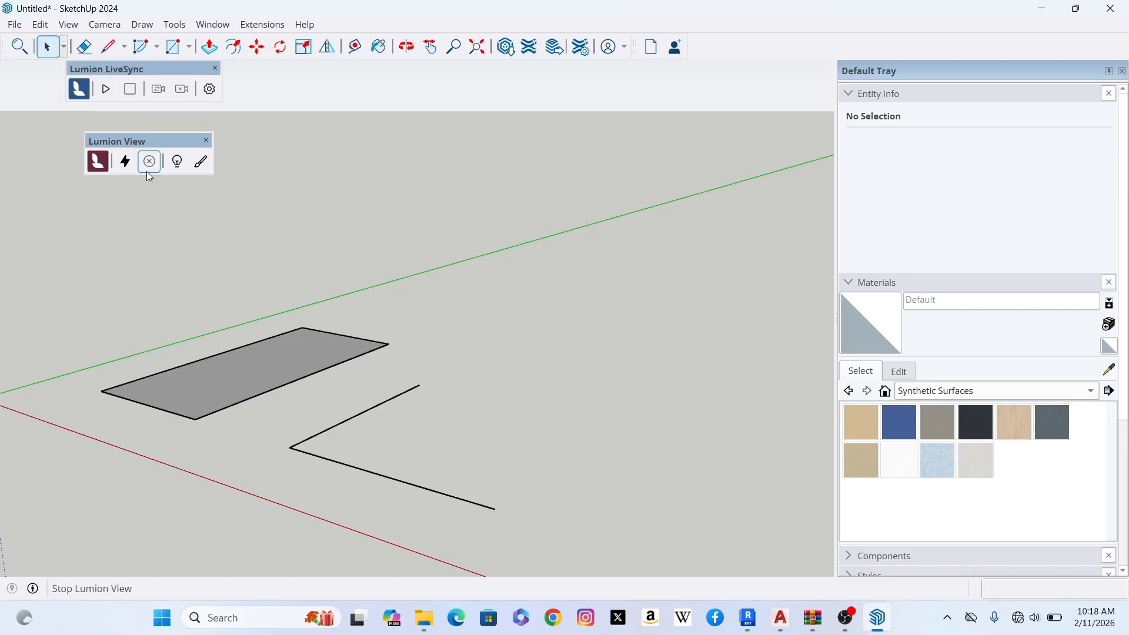
- Draw a 90-degree centre-point arc about the corner shared by the two lines, connecting their free endpoints
scroll(400, 440, "up", 1)
scroll(389, 371, "up", 1)
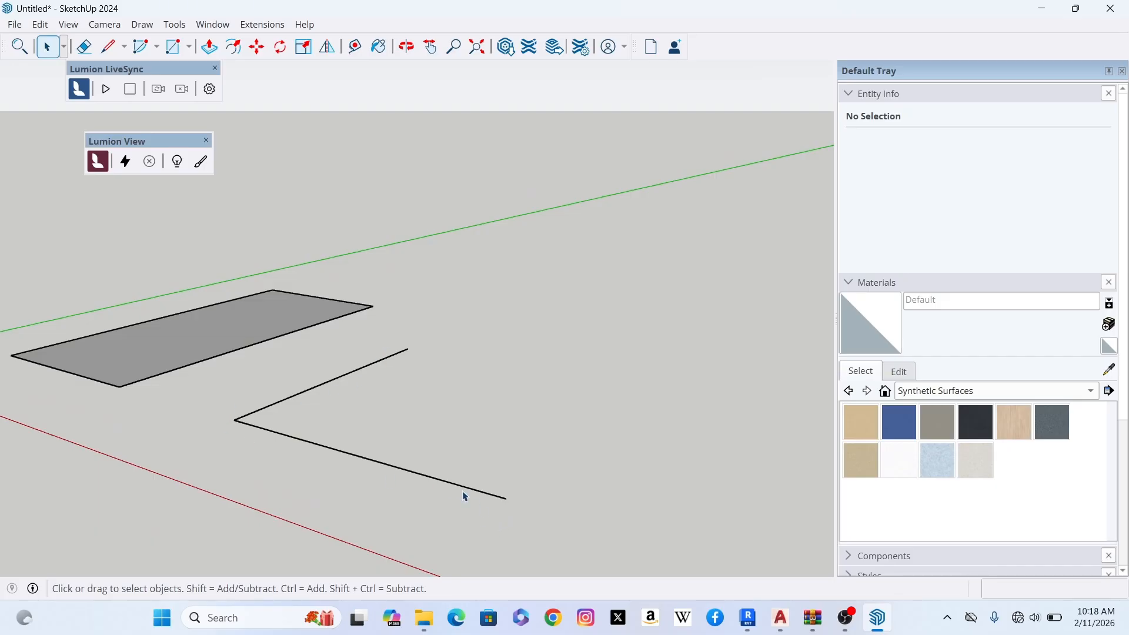
left_click(157, 47)
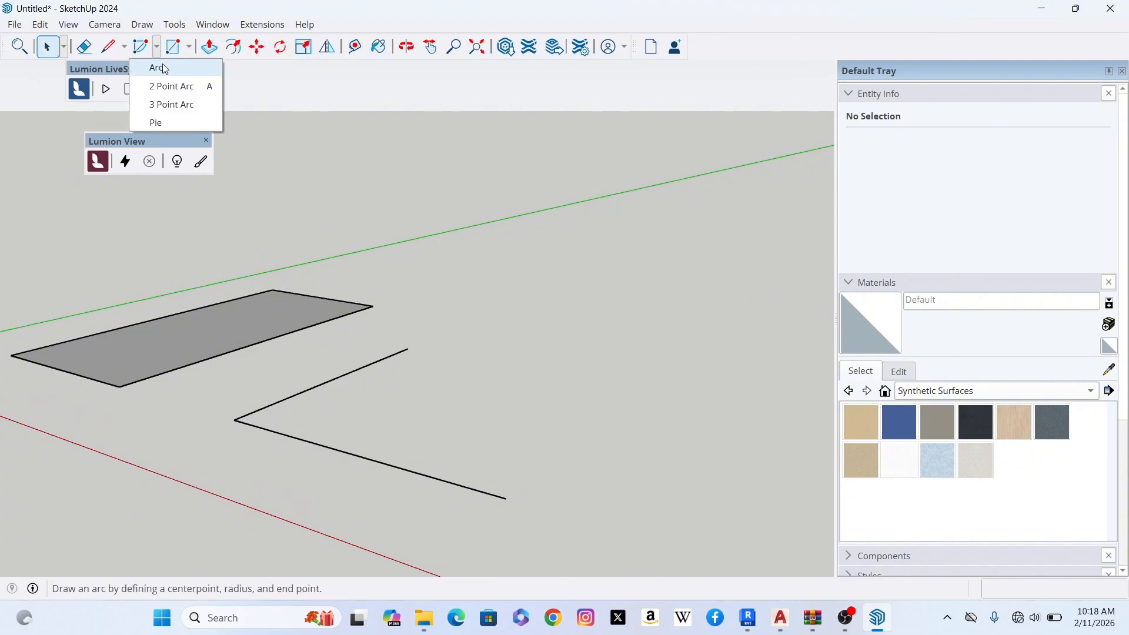
left_click(166, 69)
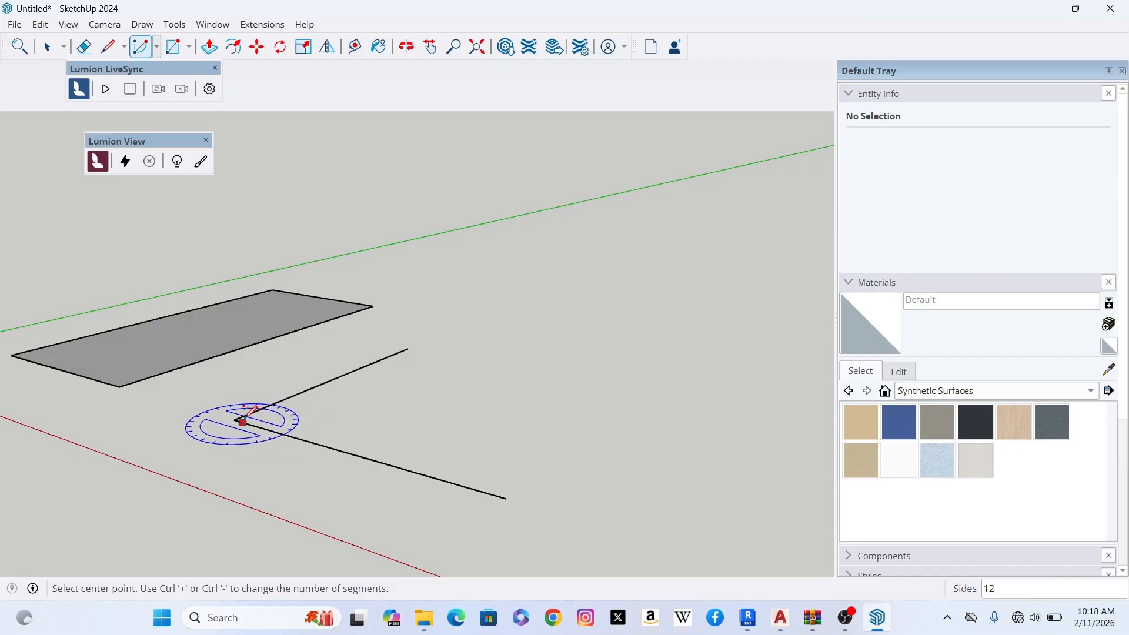
left_click(234, 419)
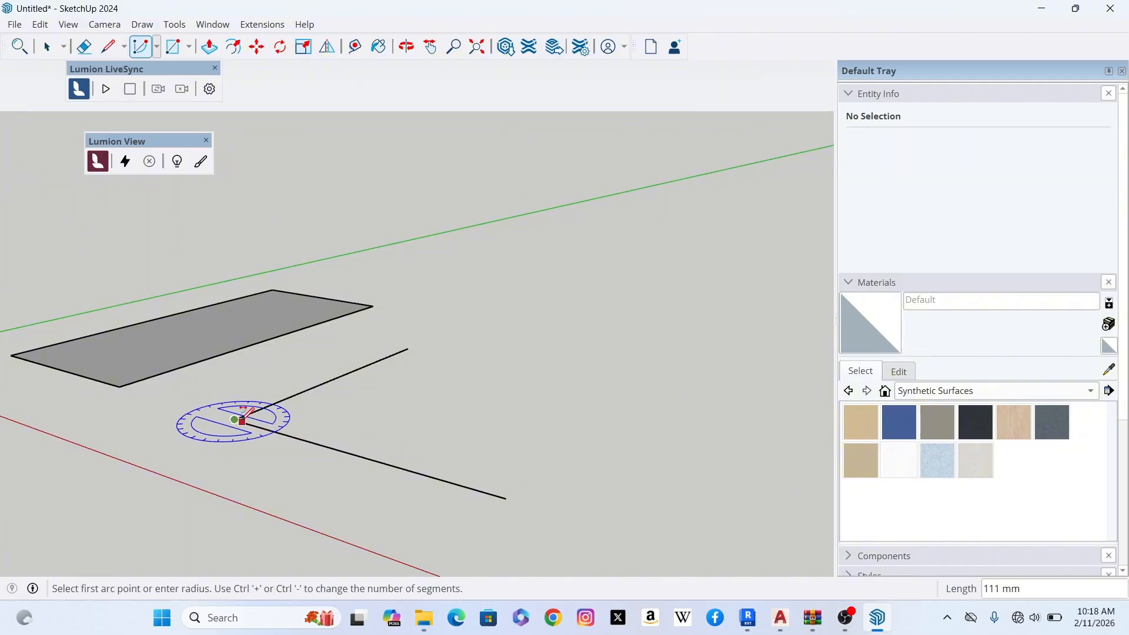
left_click(506, 498)
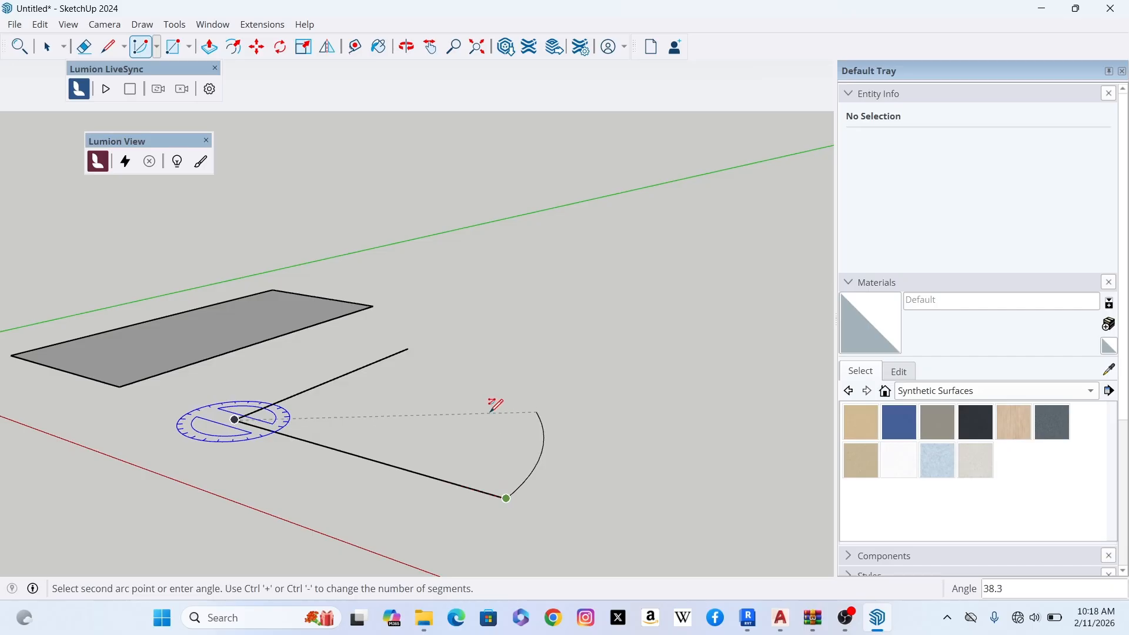
left_click(409, 347)
scroll(447, 412, "down", 3)
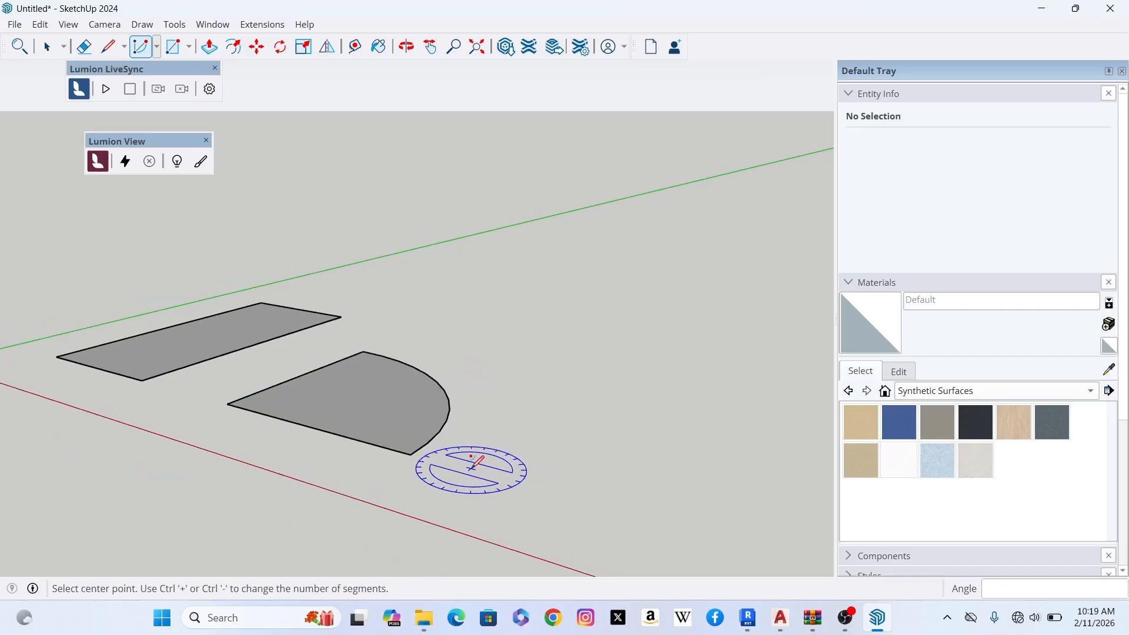
scroll(412, 412, "down", 1)
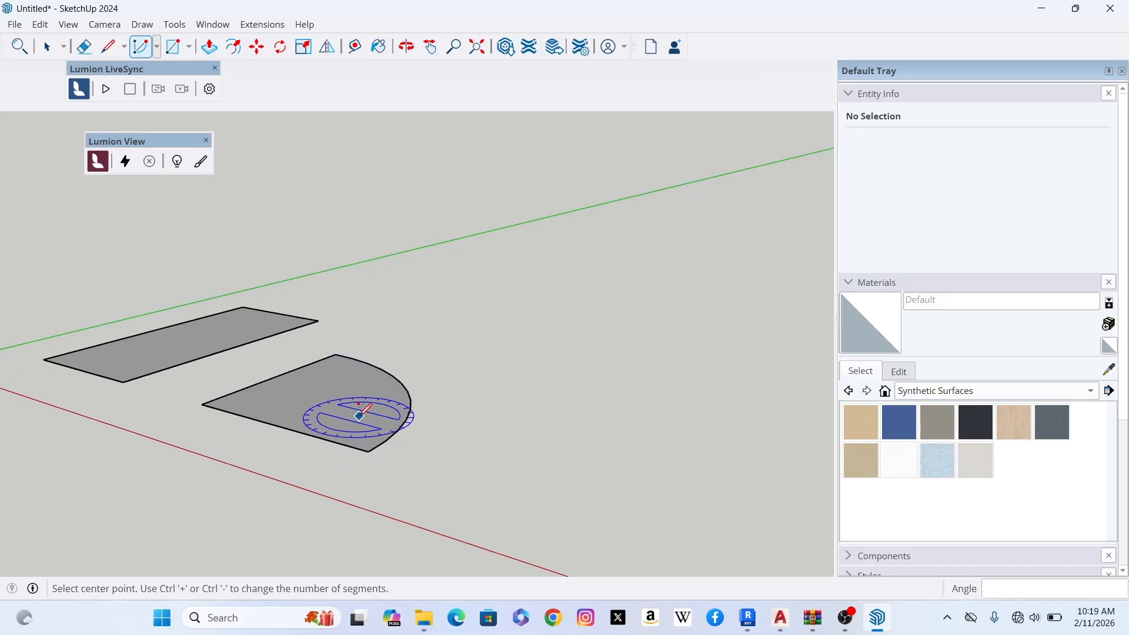
scroll(359, 403, "down", 1)
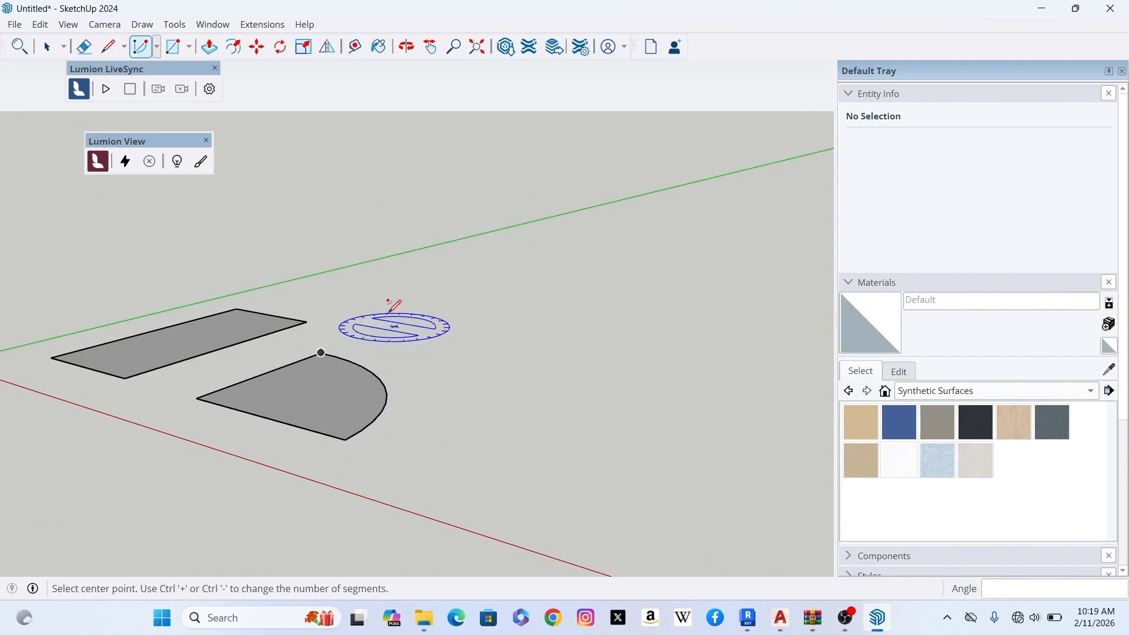
left_click(48, 50)
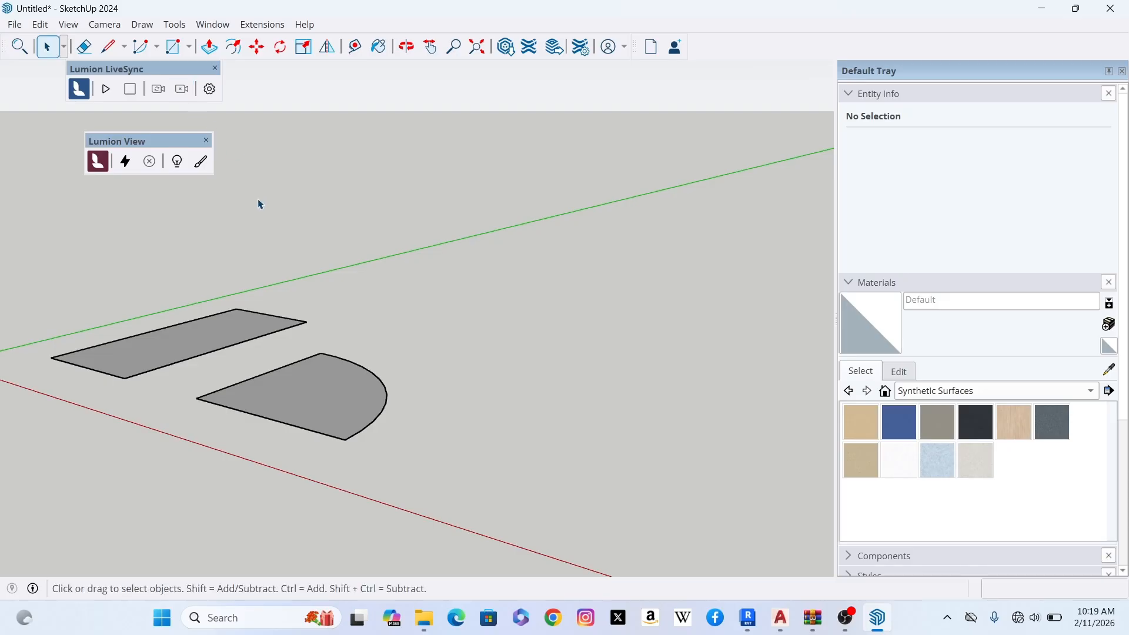
- Draw a separate 3000 mm line along the red axis, beyond the near corner of the quarter-circle face
left_click(156, 47)
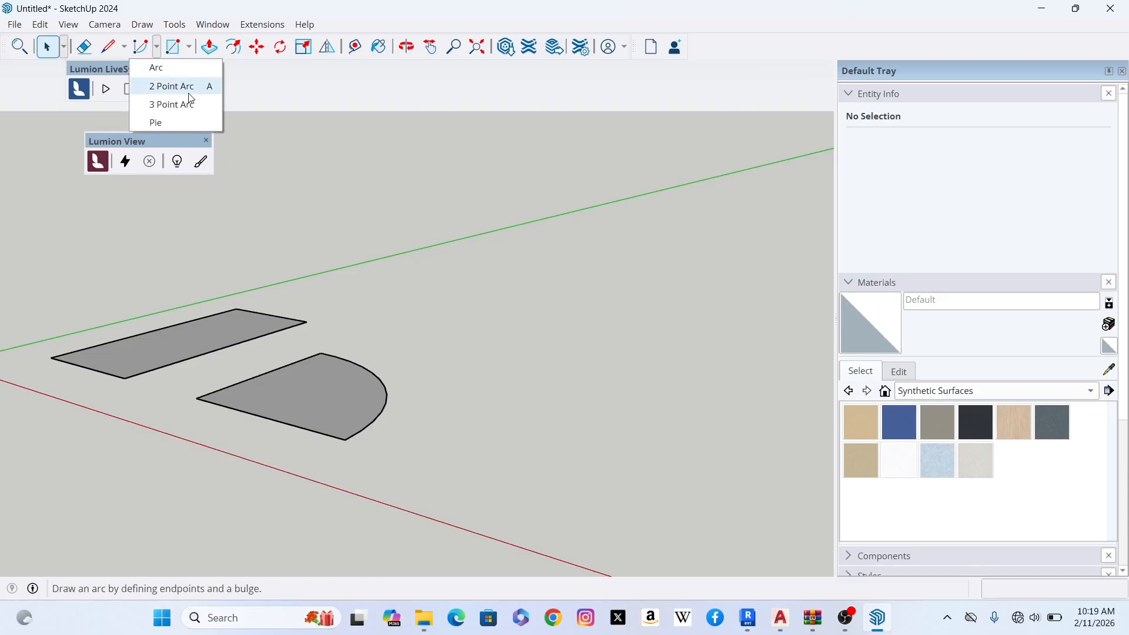
left_click(110, 49)
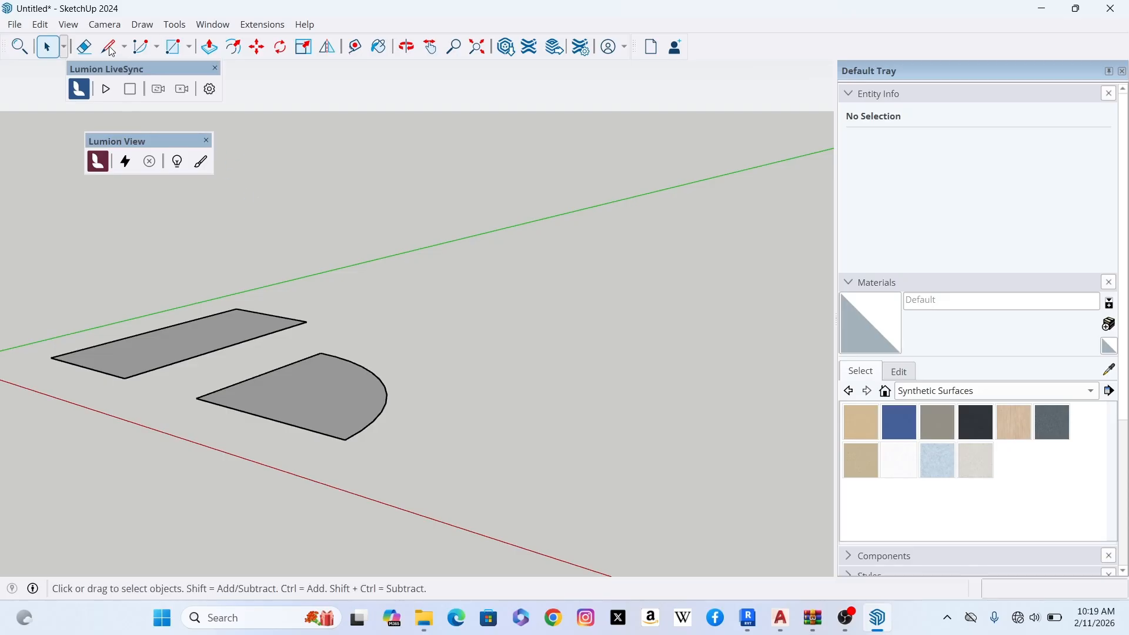
left_click(109, 47)
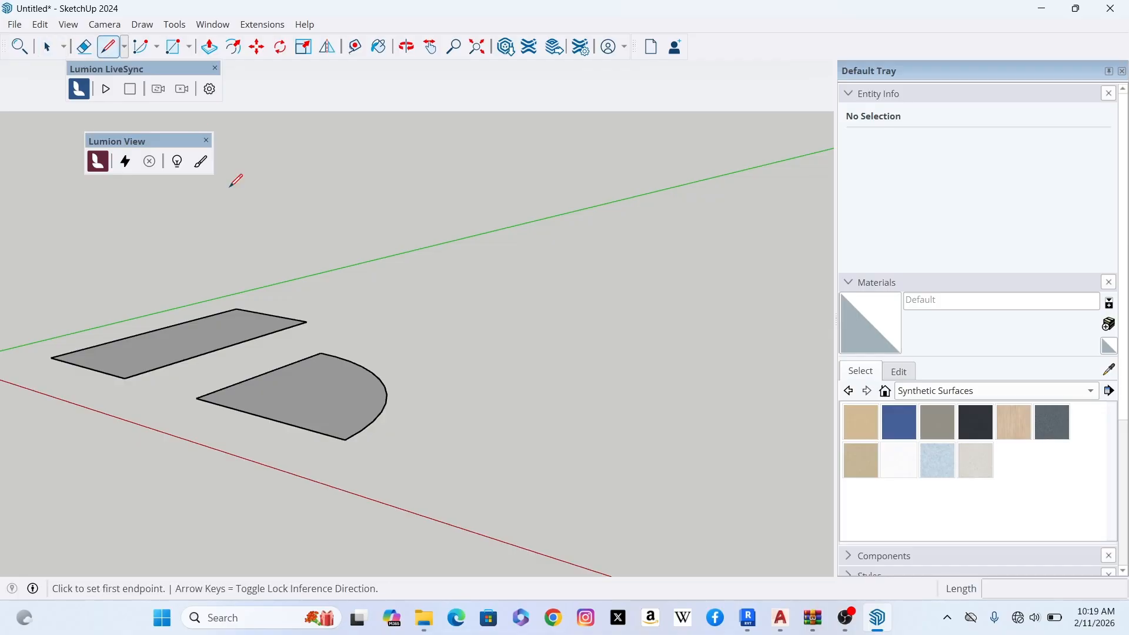
left_click(345, 439)
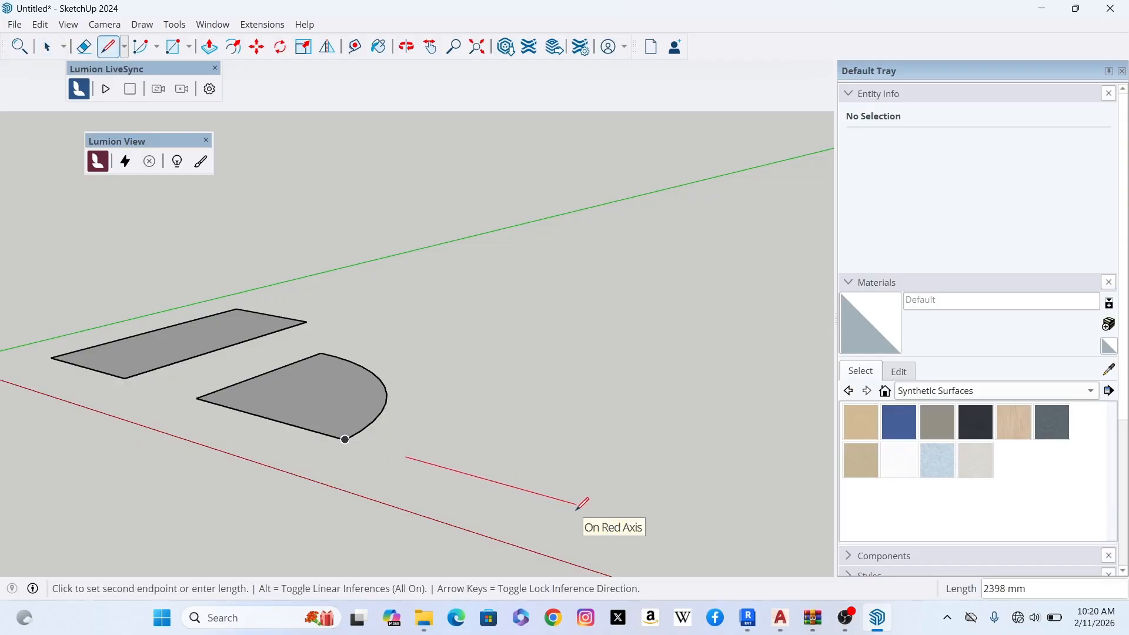
type("3")
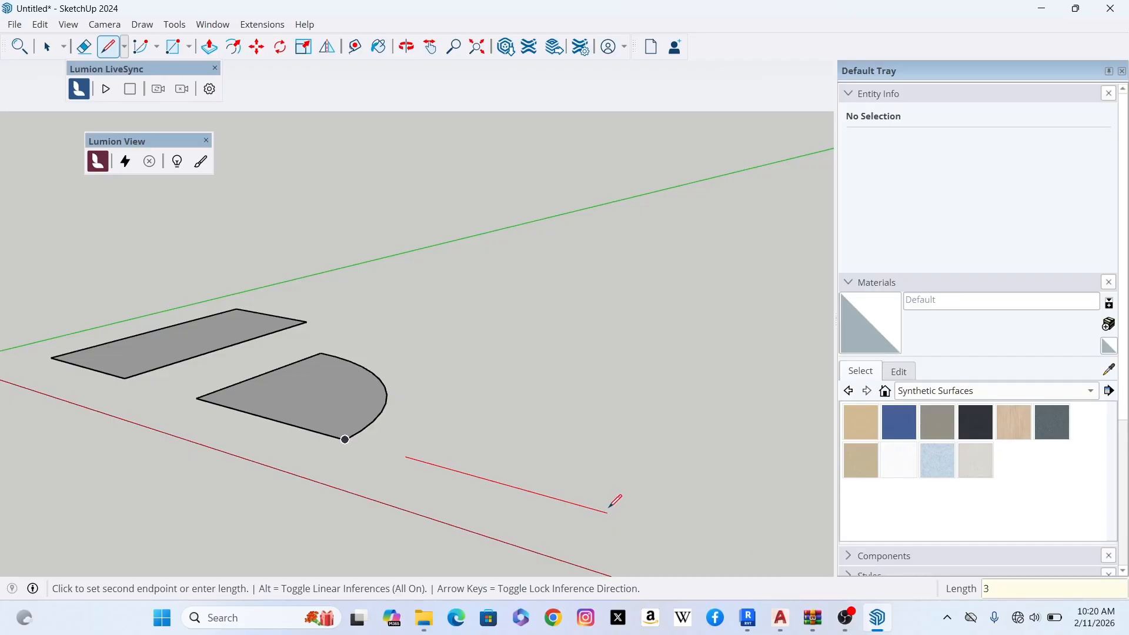
type("000")
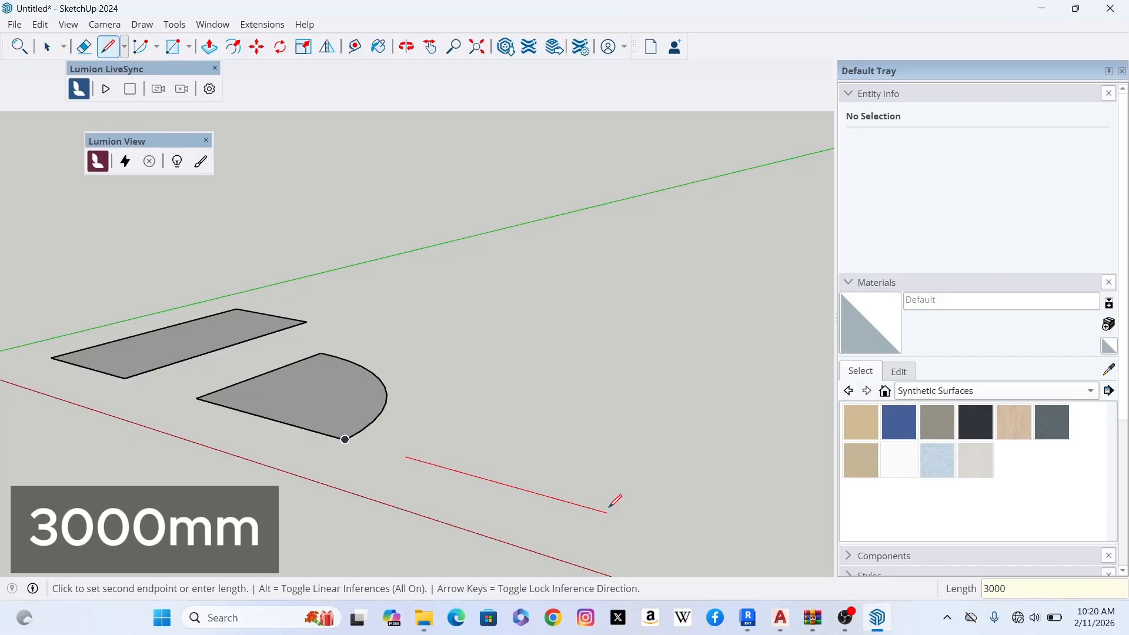
key("Return")
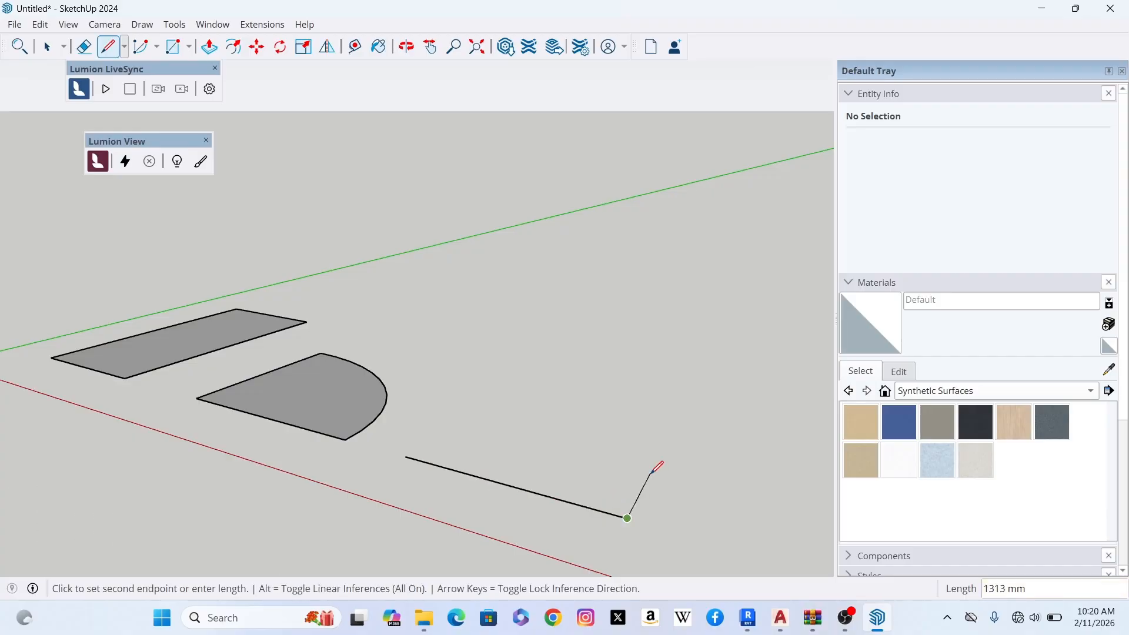
key("Escape")
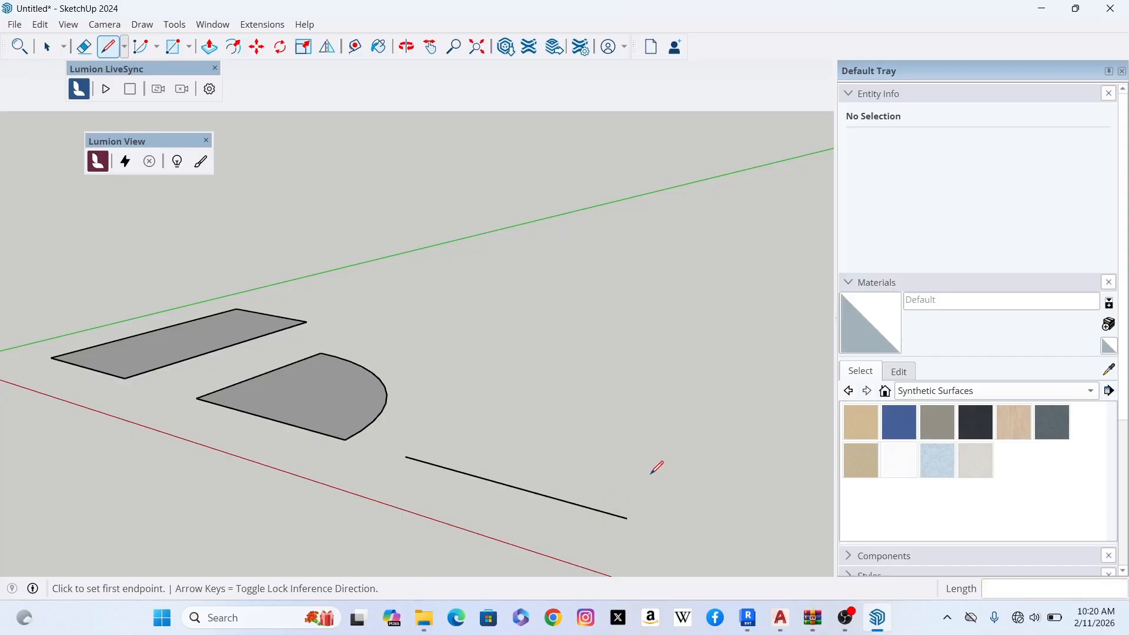
- Draw a 2 Point Arc between the ends of the separate line, with a bulge of about 1781 mm along the green axis
left_click(156, 50)
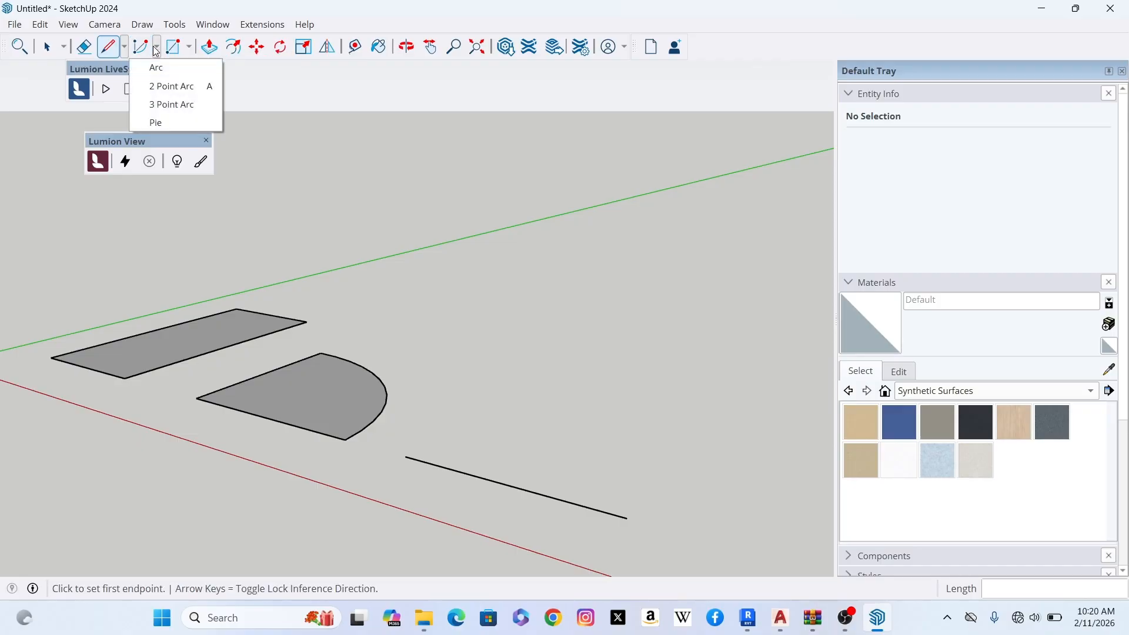
left_click(186, 88)
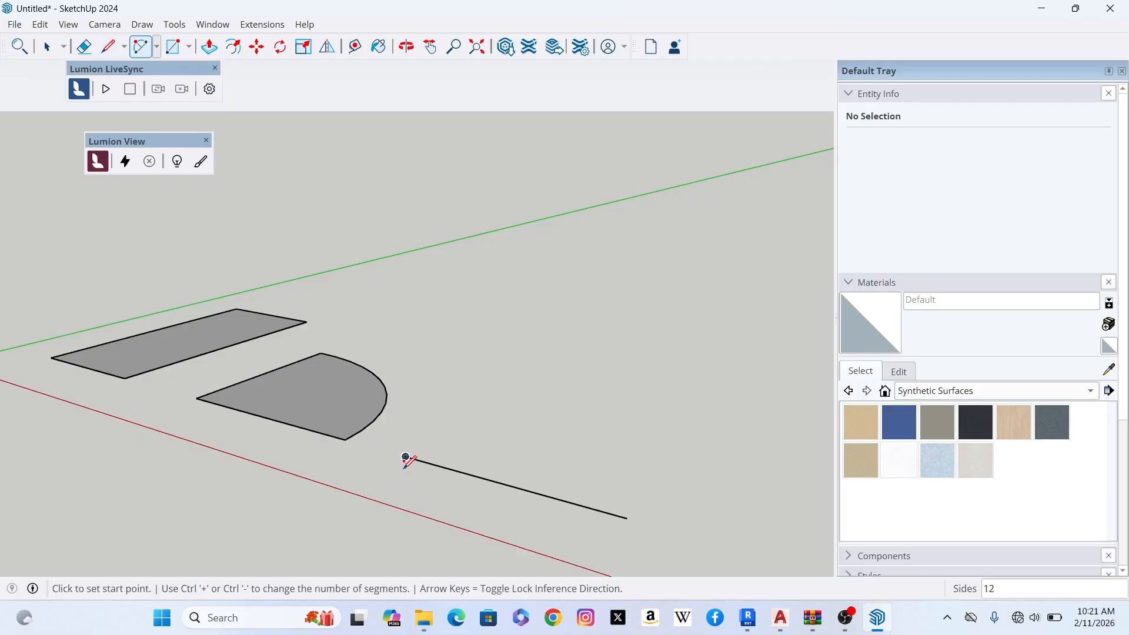
left_click(406, 457)
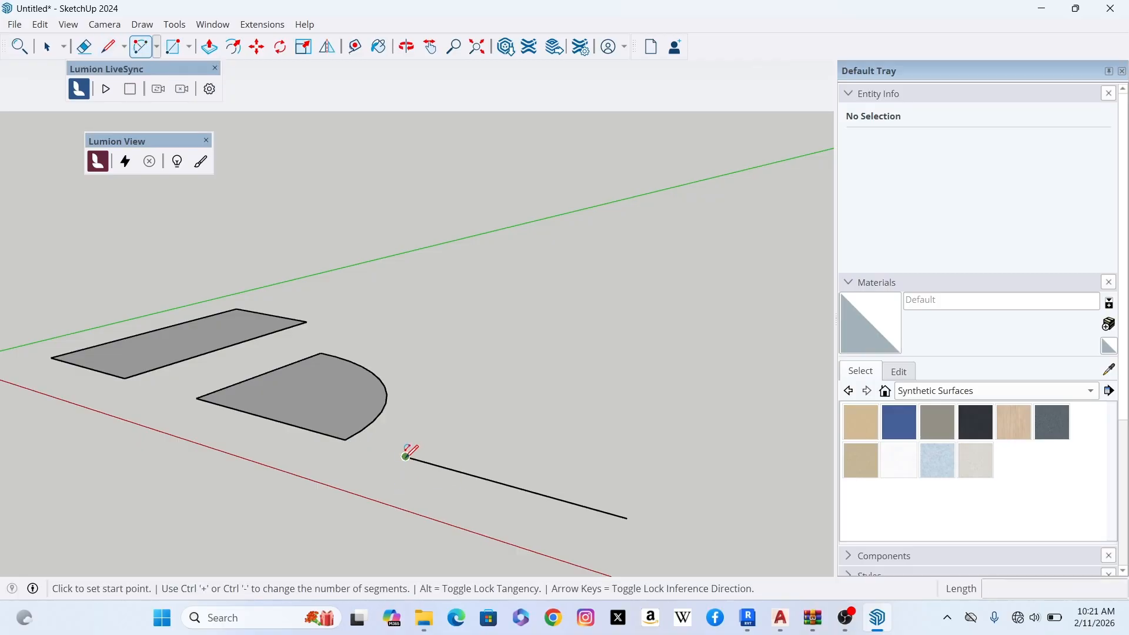
left_click(627, 518)
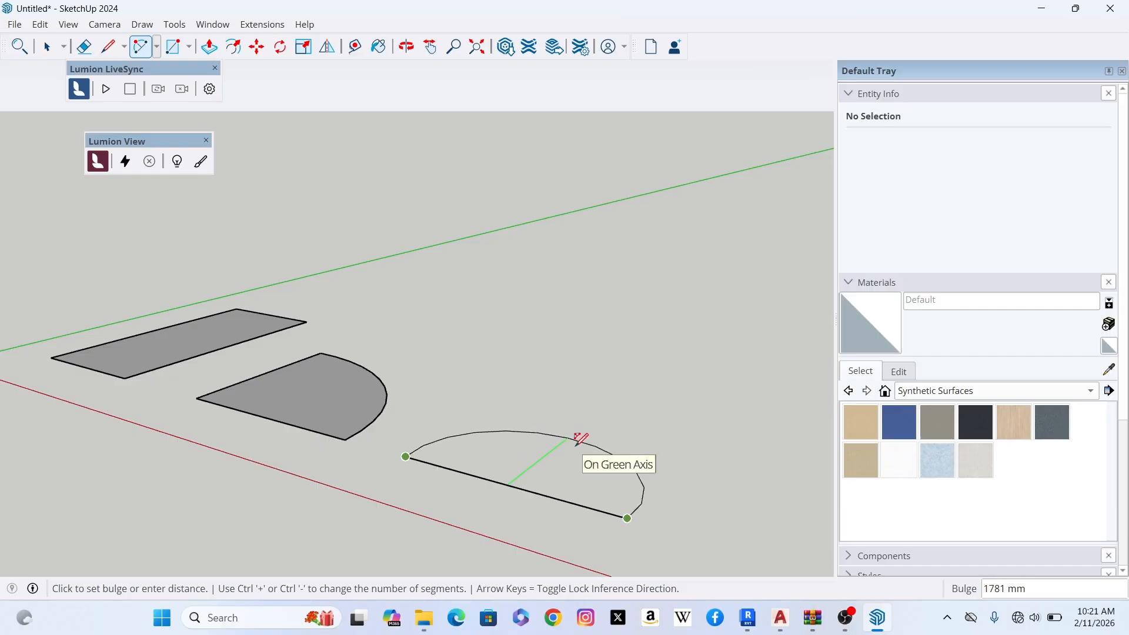
left_click(579, 440)
middle_click_drag(584, 470, 620, 514)
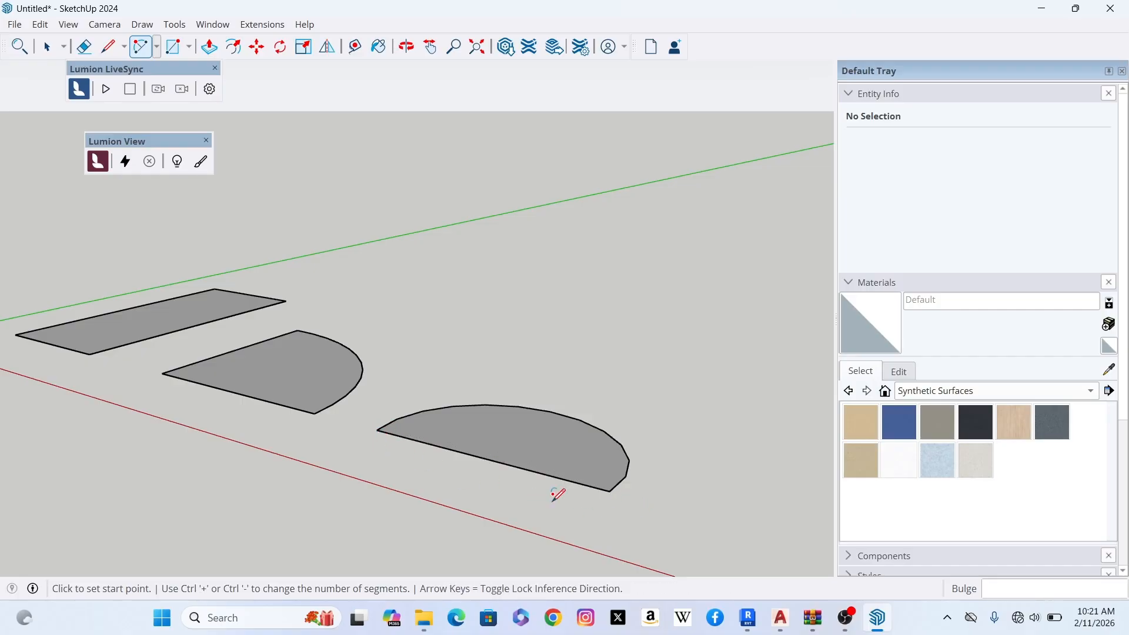
scroll(482, 488, "down", 3)
scroll(490, 500, "up", 2)
scroll(490, 501, "down", 1)
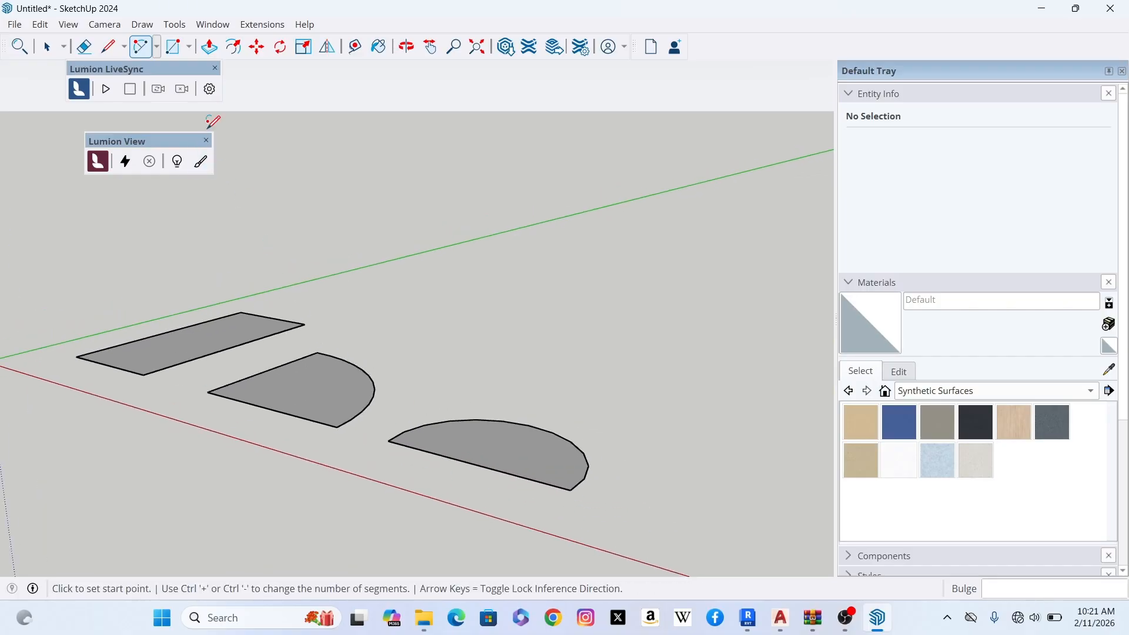
left_click(157, 46)
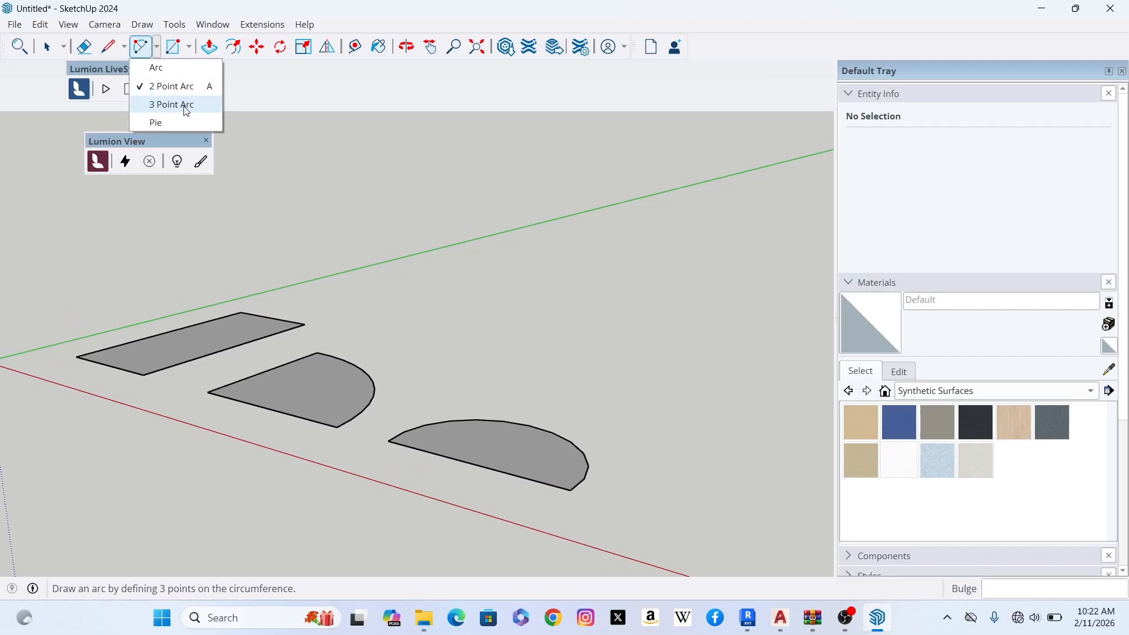
left_click(206, 107)
left_click(260, 90)
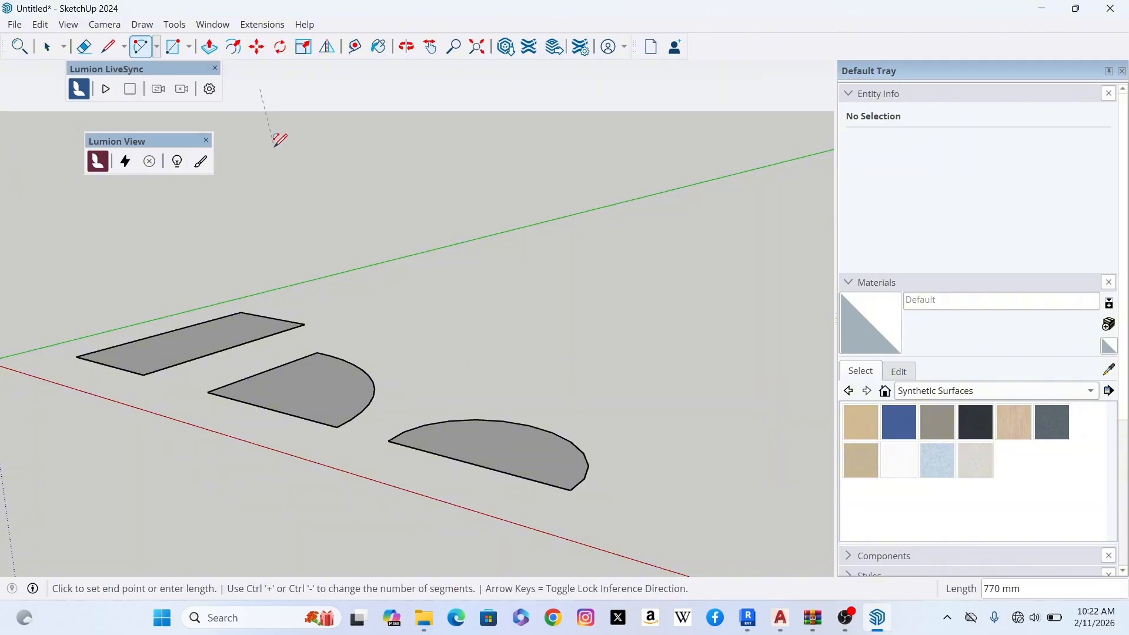
- Draw a separate 3000 mm line along the red axis, beyond the near corner of the 2 Point Arc face
left_click(108, 49)
middle_click_drag(624, 506, 479, 398, "shift")
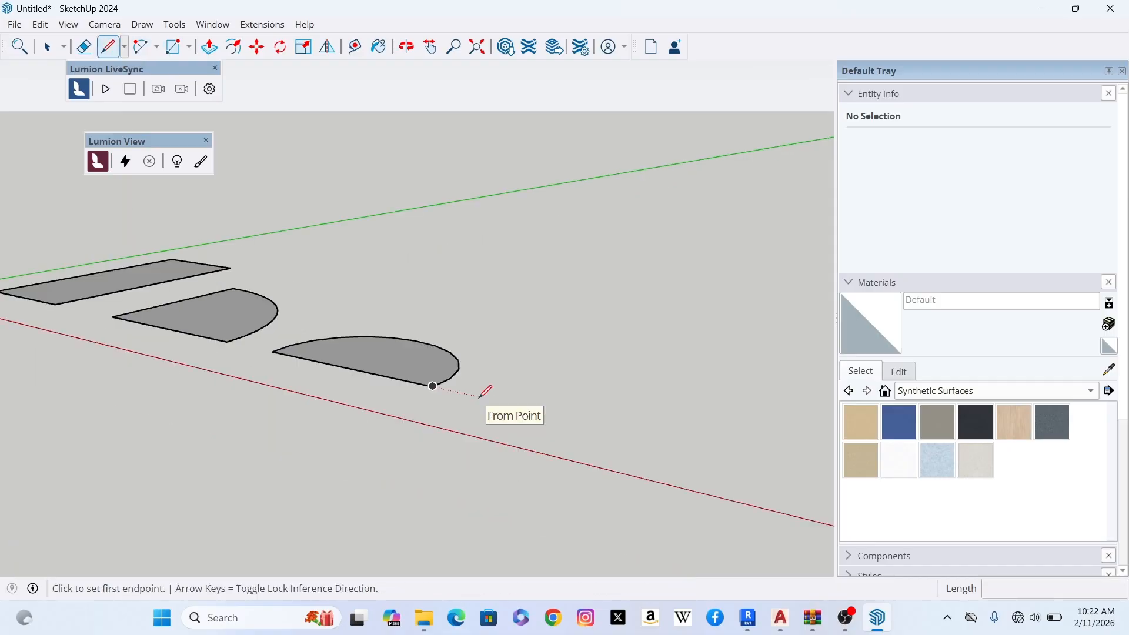
left_click(479, 398)
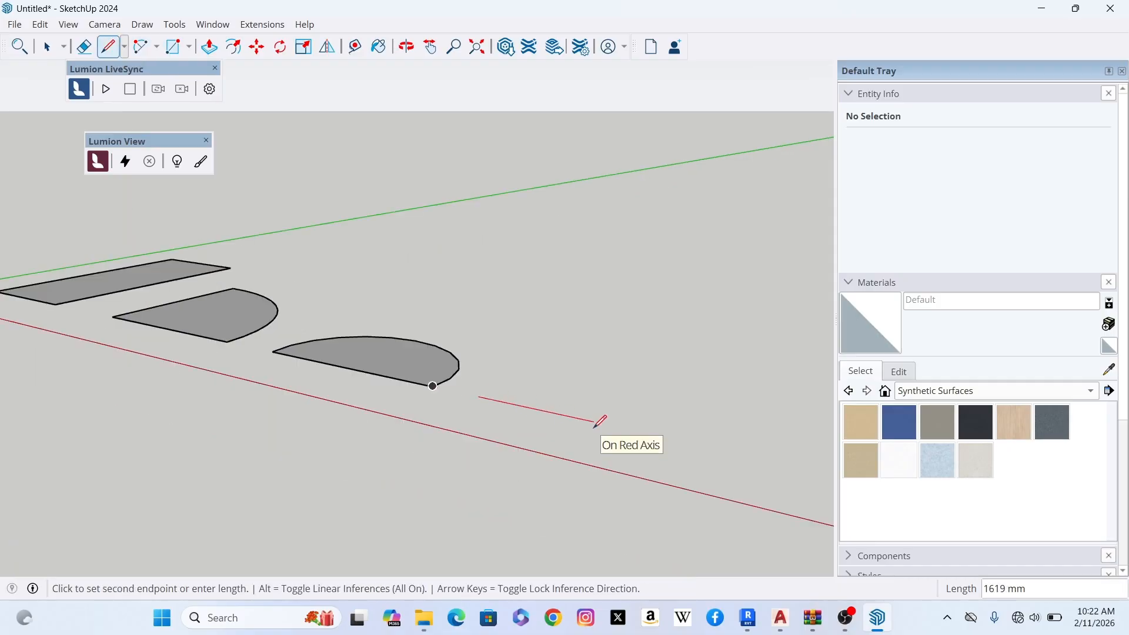
type("3000")
key("Return")
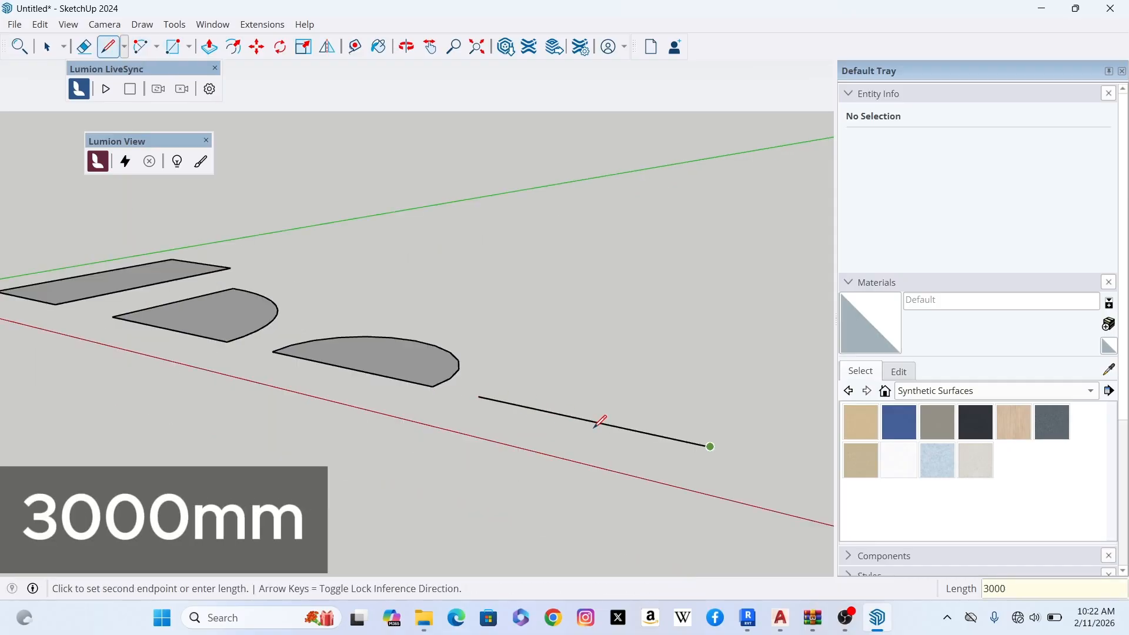
key("Escape")
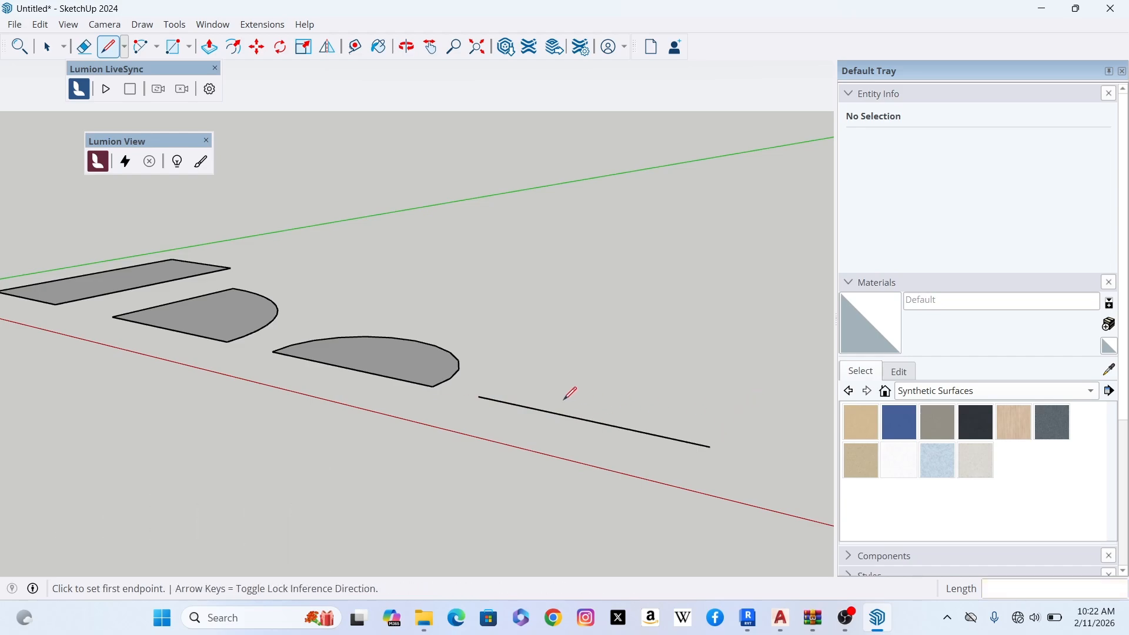
- Draw a second 3000 mm line along the red axis behind the new line, offset from it along the green axis
left_click(478, 396)
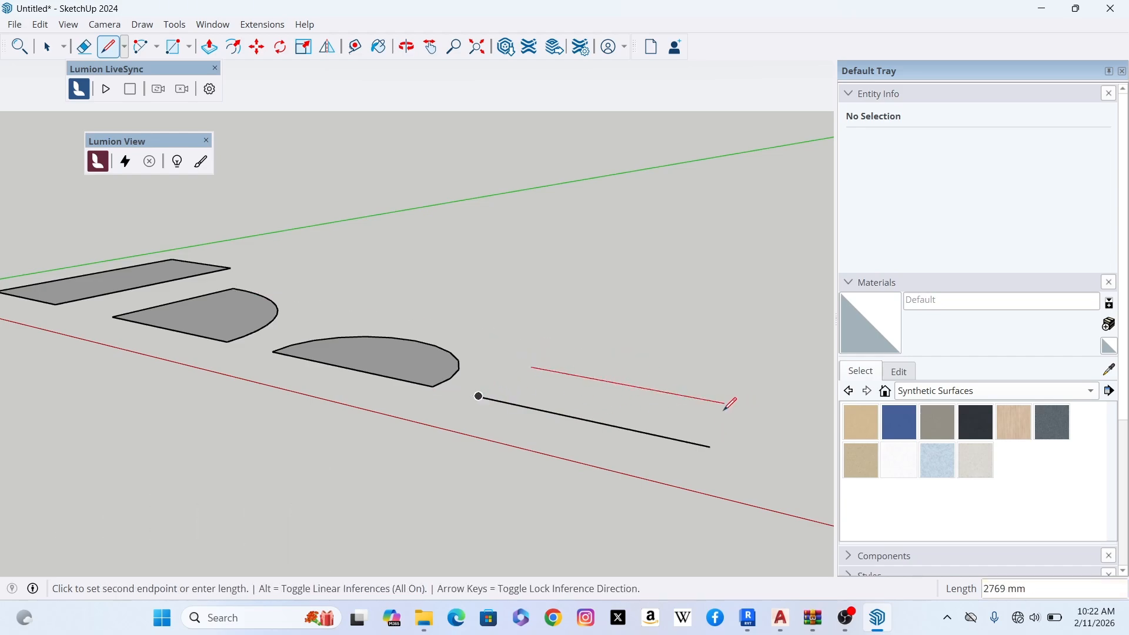
type("3000")
key("Return")
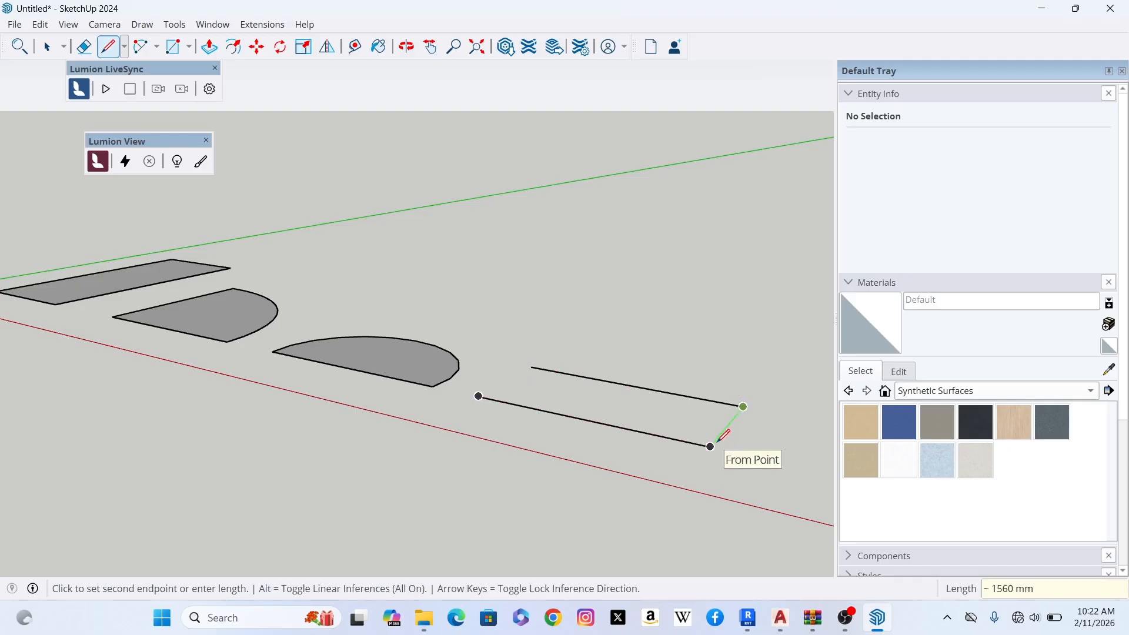
key("Escape")
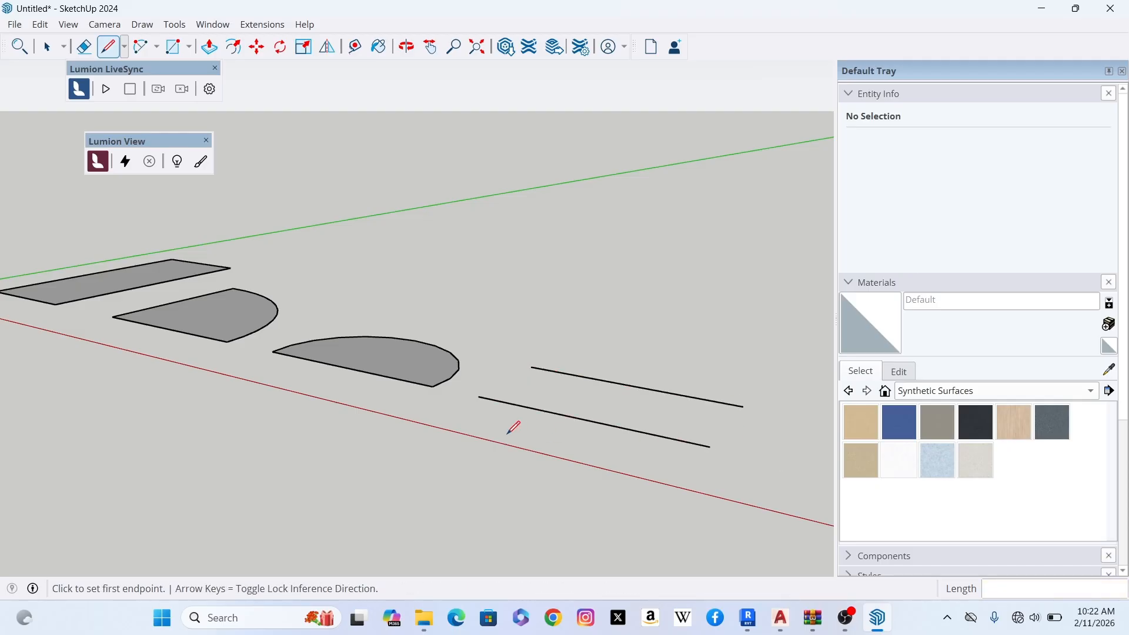
- Draw a 3 Point Arc from the front line's far endpoint, through the middle of the rear line, to the front line's near endpoint
left_click(158, 49)
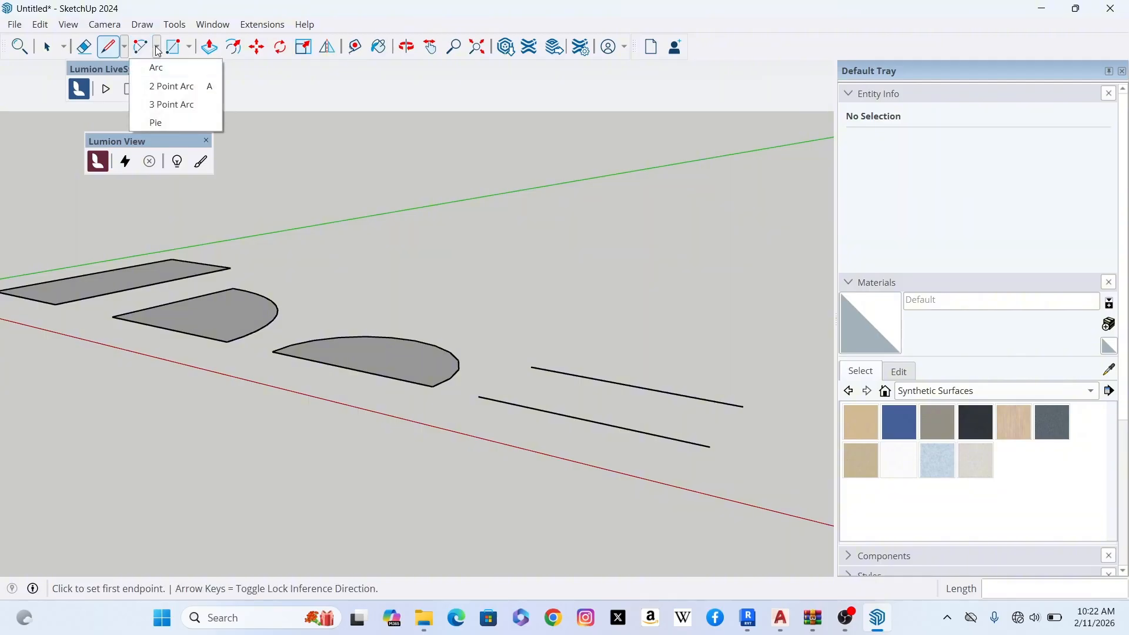
left_click(184, 106)
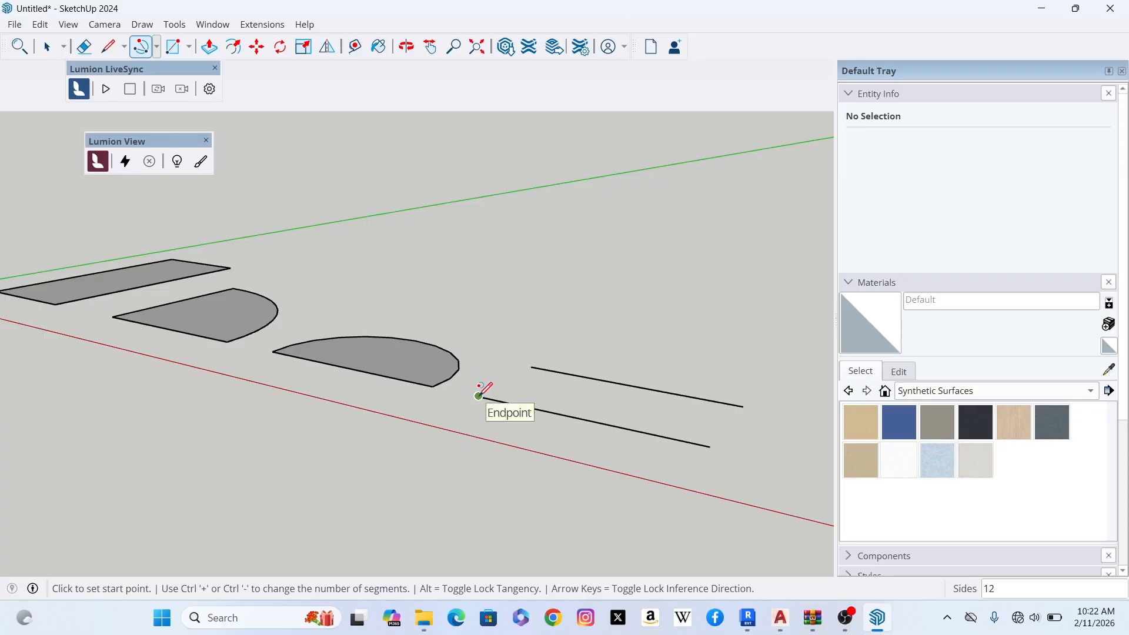
left_click(479, 395)
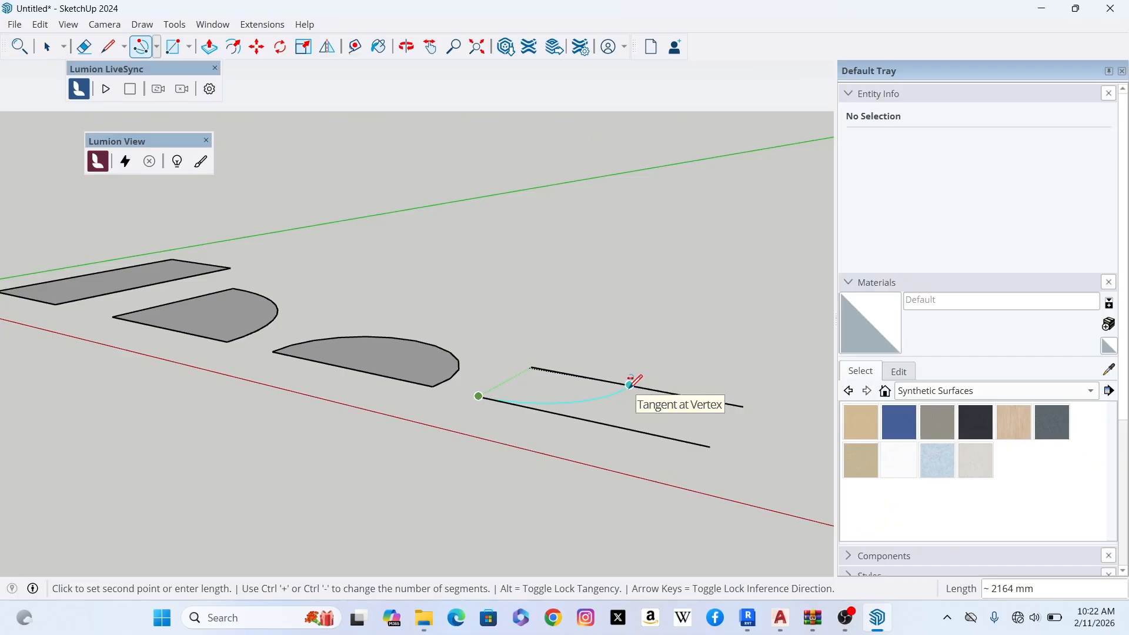
left_click(630, 384)
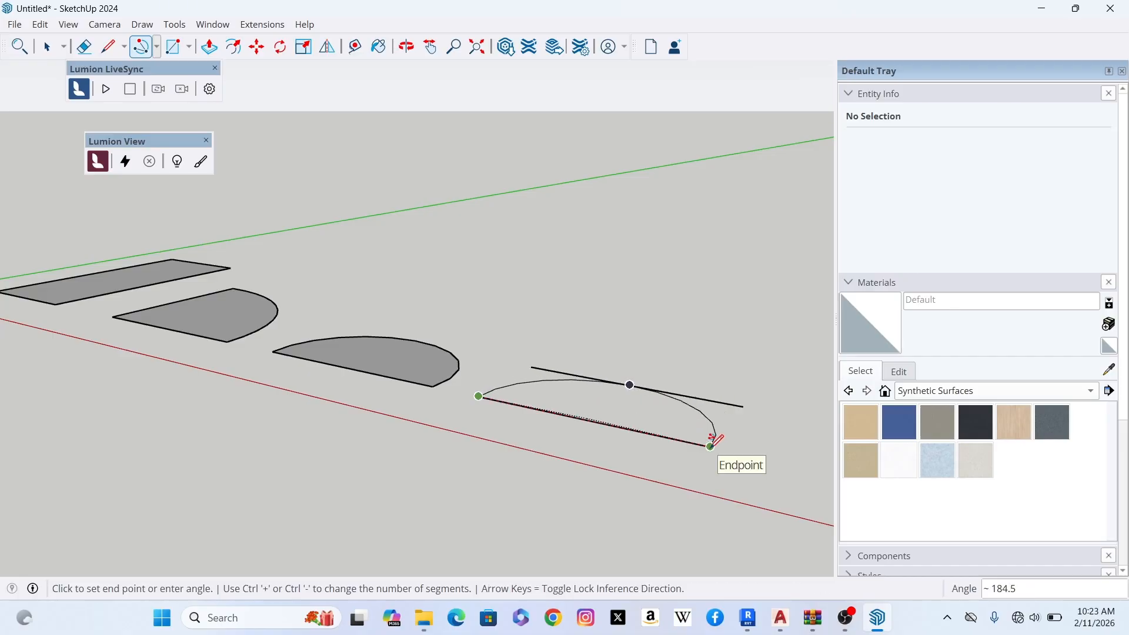
left_click(711, 442)
scroll(383, 359, "down", 2)
scroll(568, 324, "up", 4)
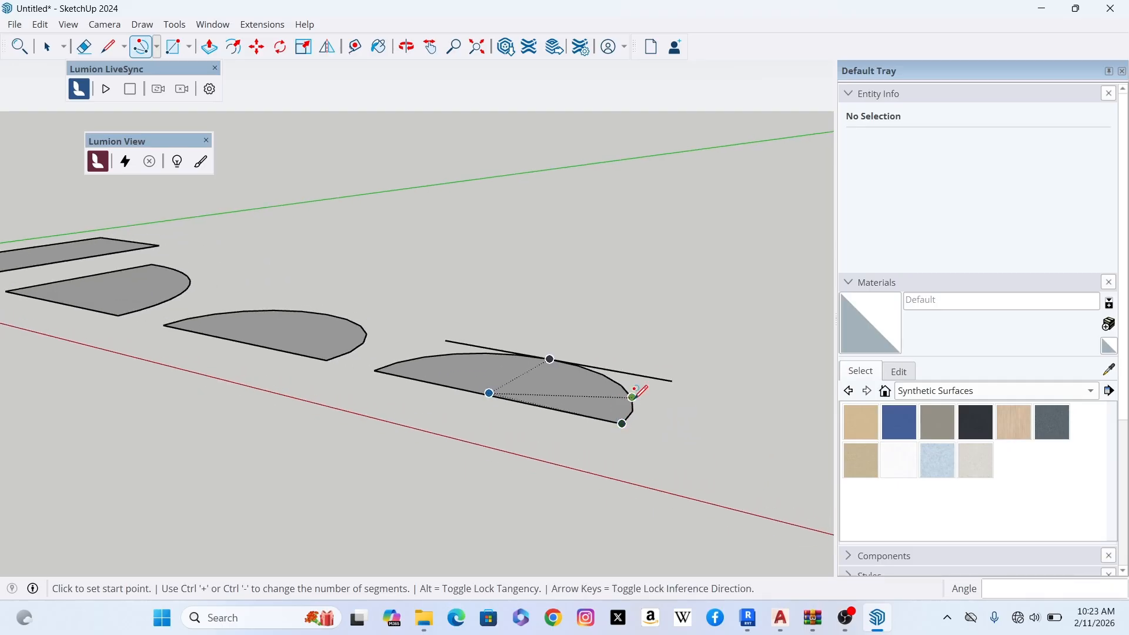
scroll(570, 323, "down", 2)
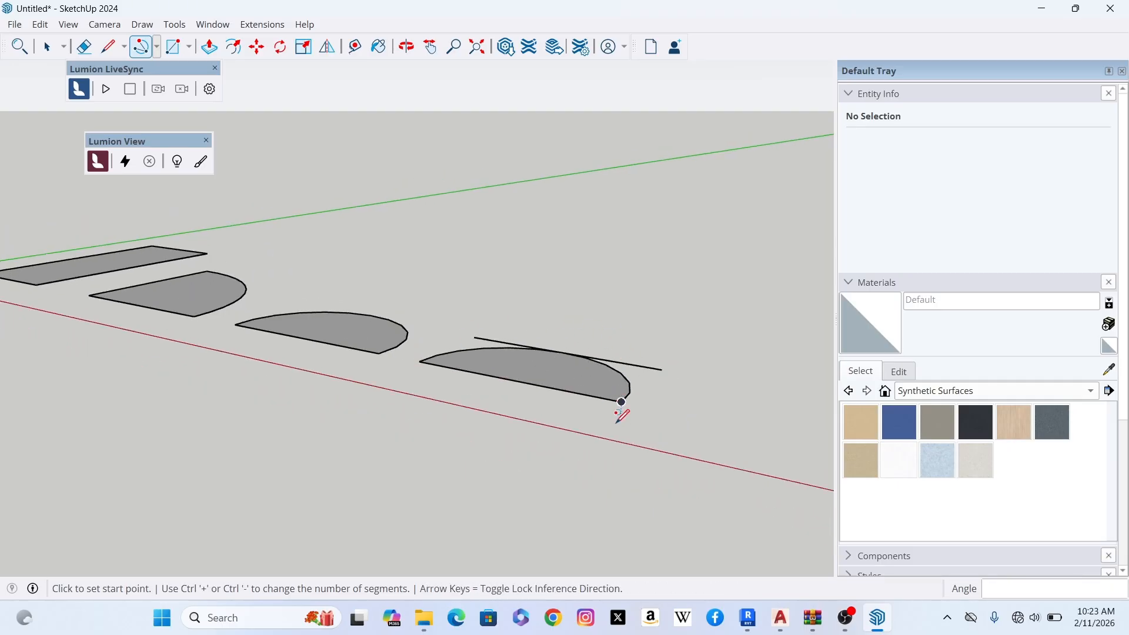
scroll(616, 412, "up", 3)
scroll(618, 417, "down", 2)
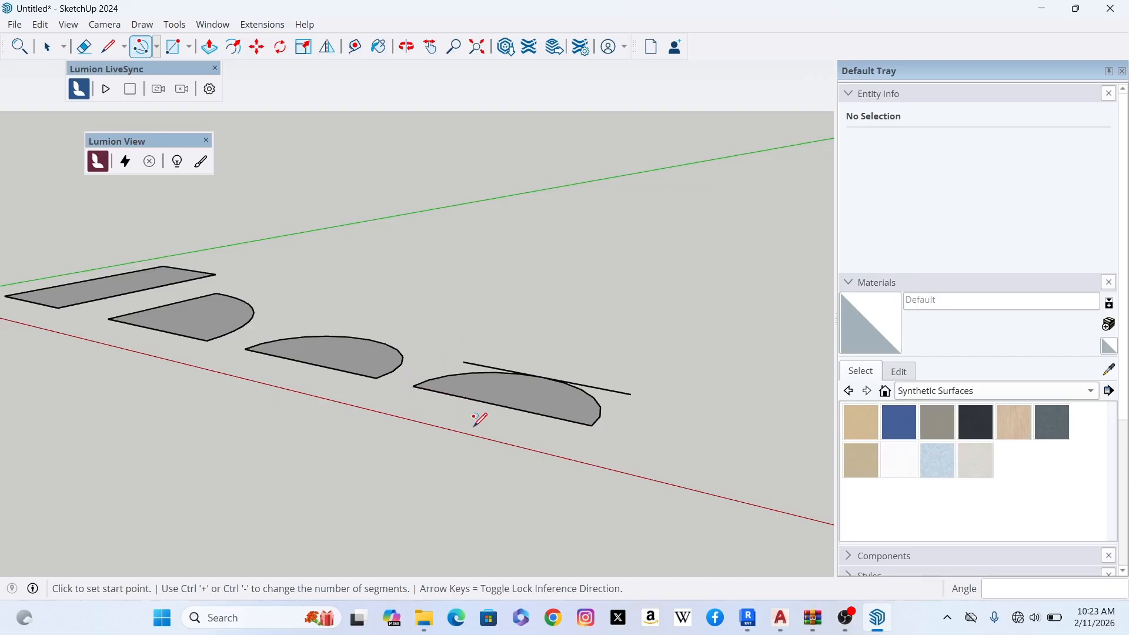
- Draw a separate 3000 mm line along the red axis, beyond the near corner of the 3 Point Arc face
left_click(158, 49)
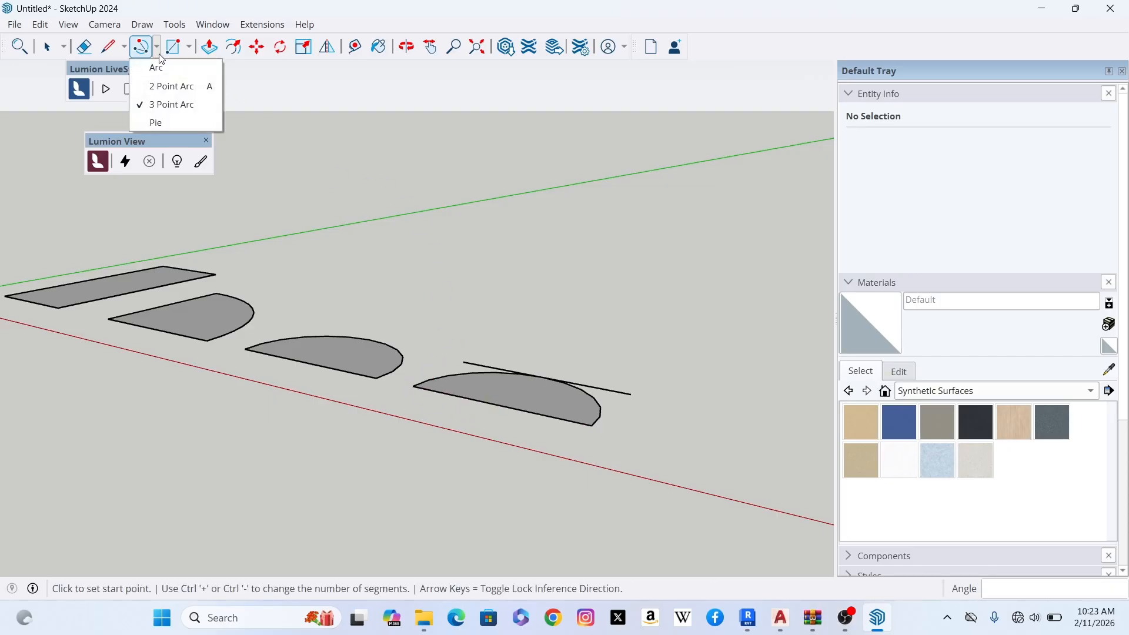
left_click(178, 124)
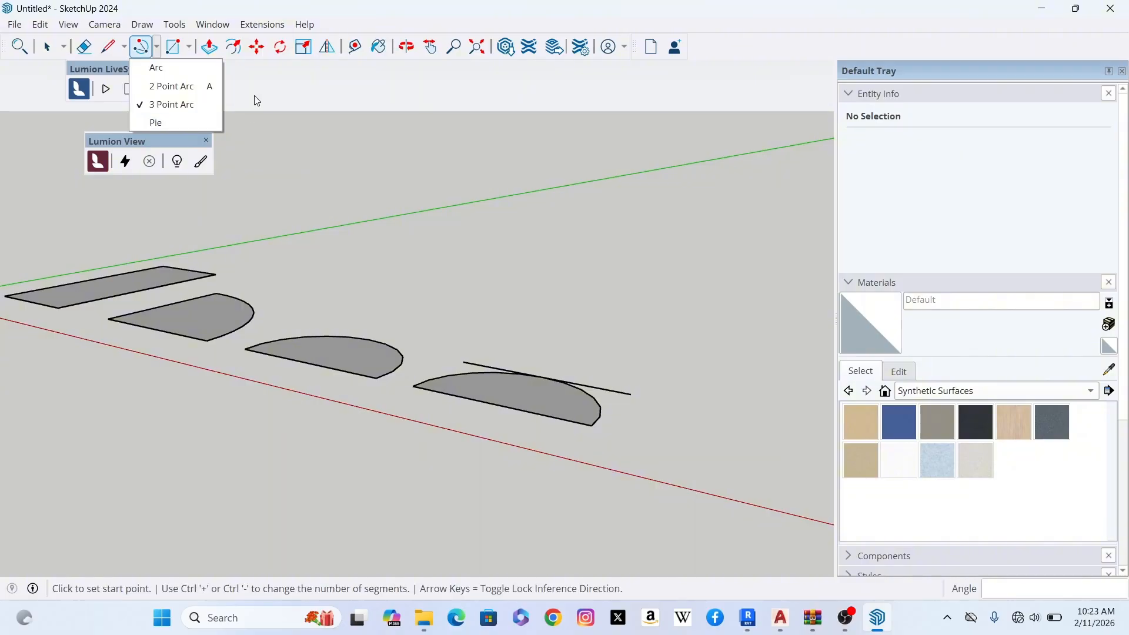
left_click(109, 48)
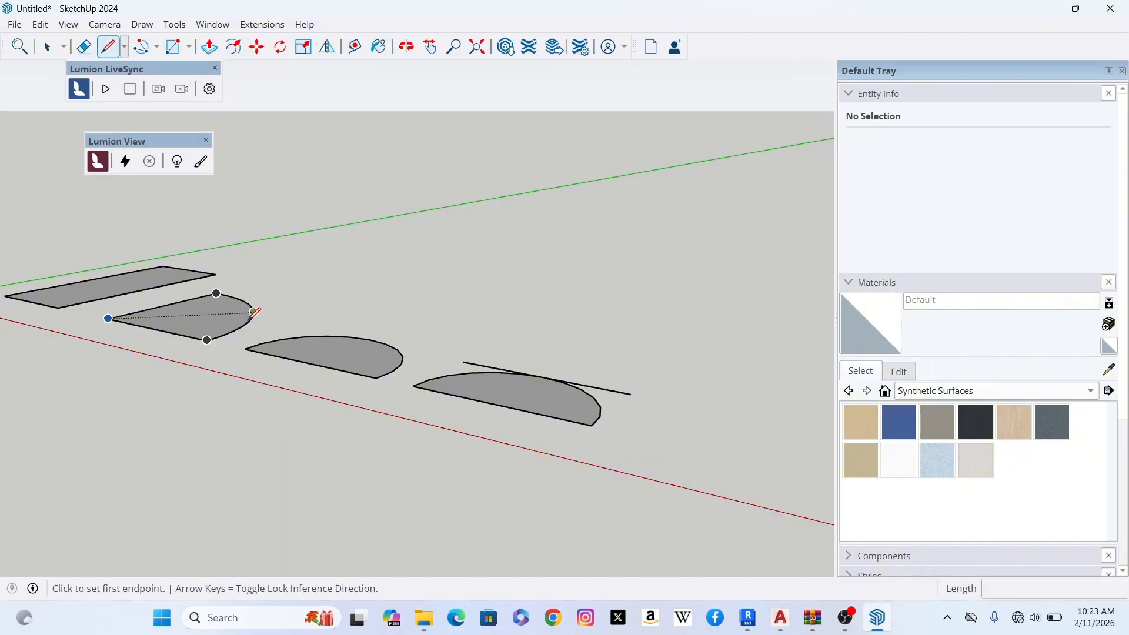
scroll(111, 320, "down", 2)
left_click(357, 395)
type("3000")
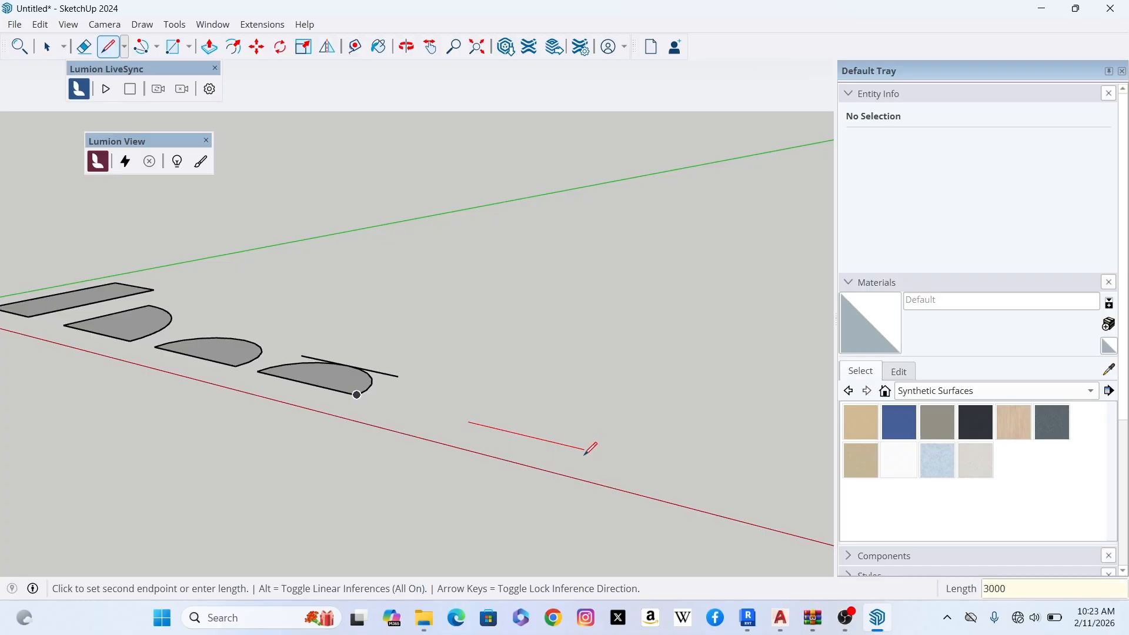
key("Return")
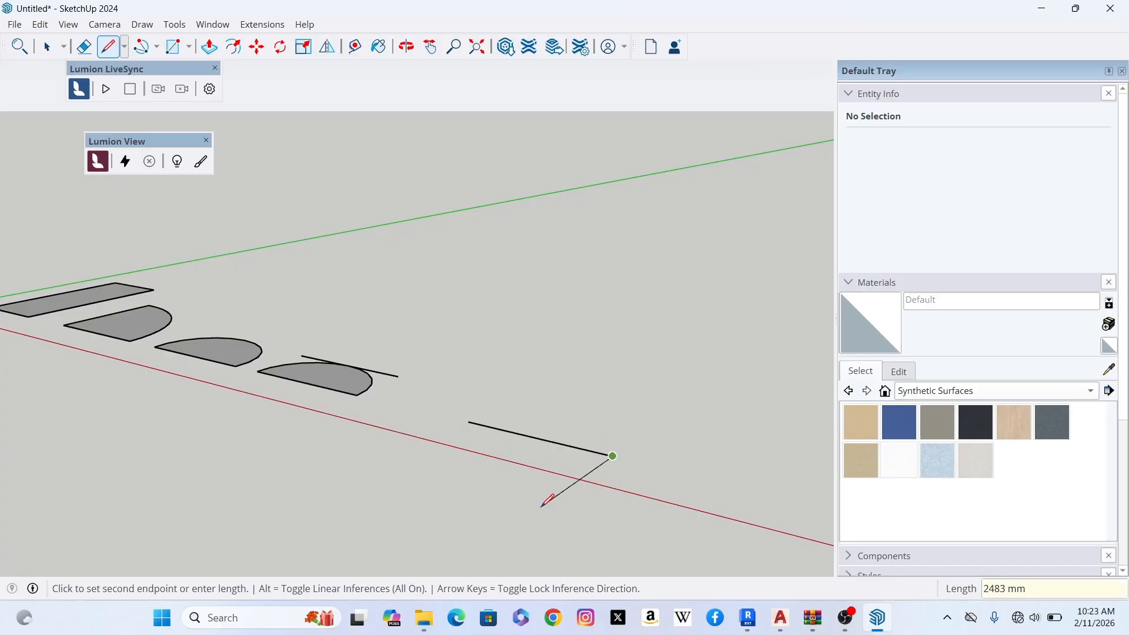
key("Escape")
scroll(597, 455, "up", 1)
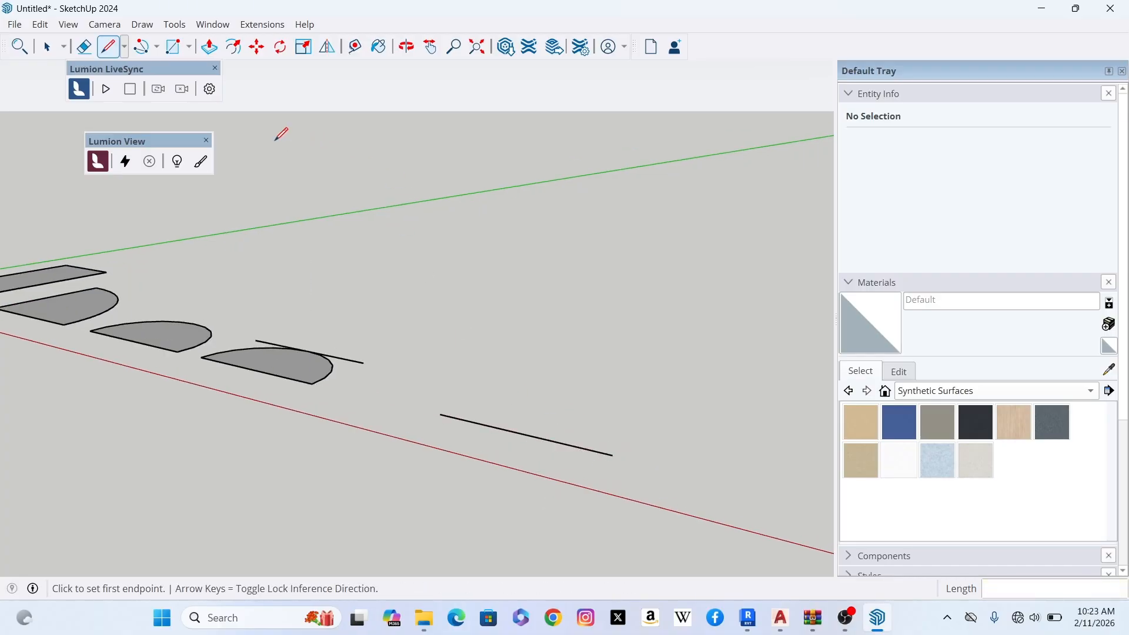
- Draw a full-circle Pie centred on the separate line's midpoint, with its radius reaching the line's near endpoint
left_click(156, 50)
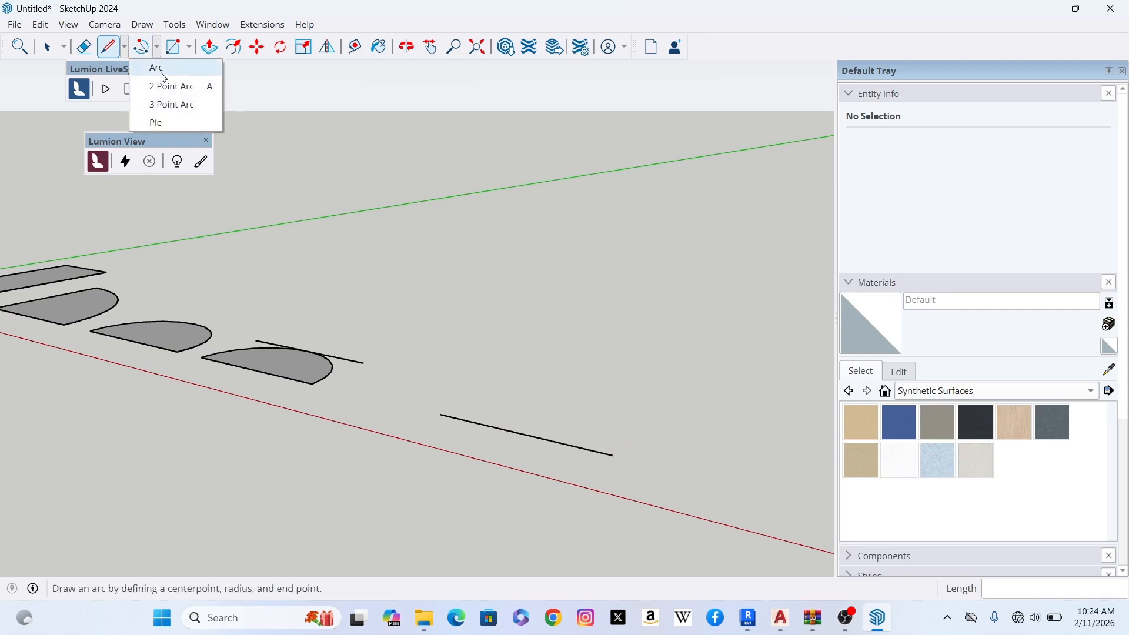
left_click(175, 121)
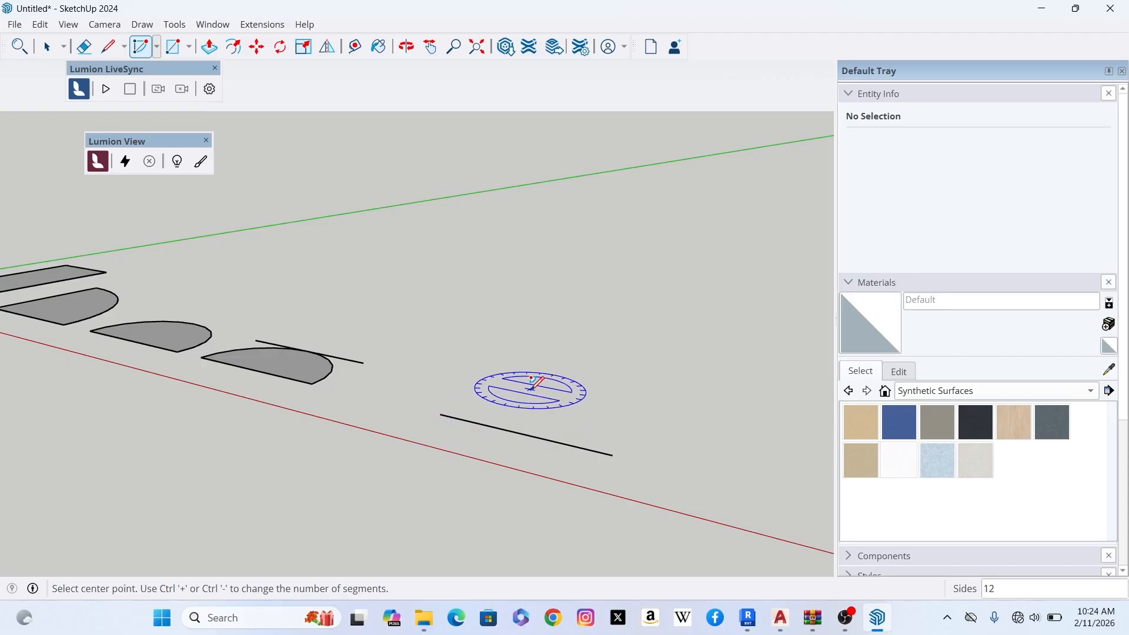
left_click(521, 430)
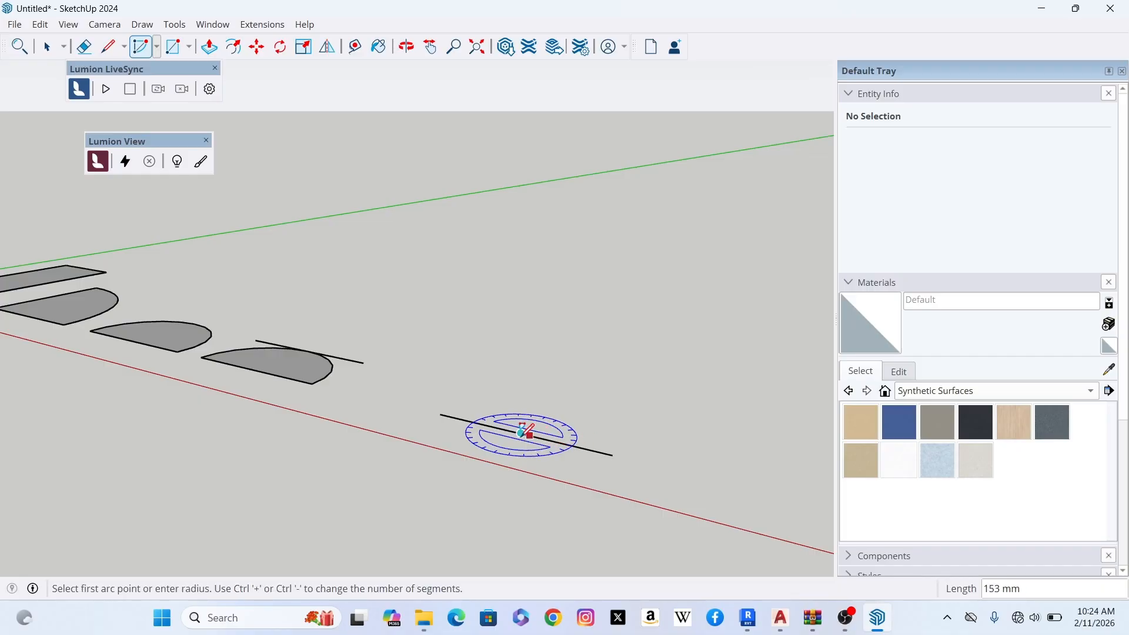
left_click(612, 454)
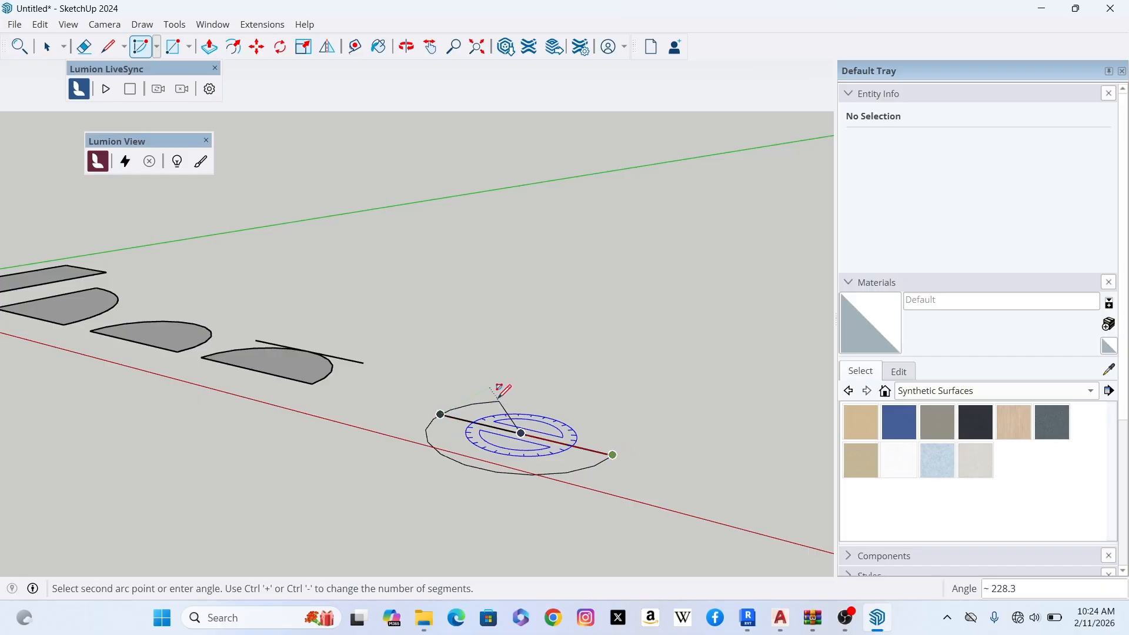
left_click(623, 469)
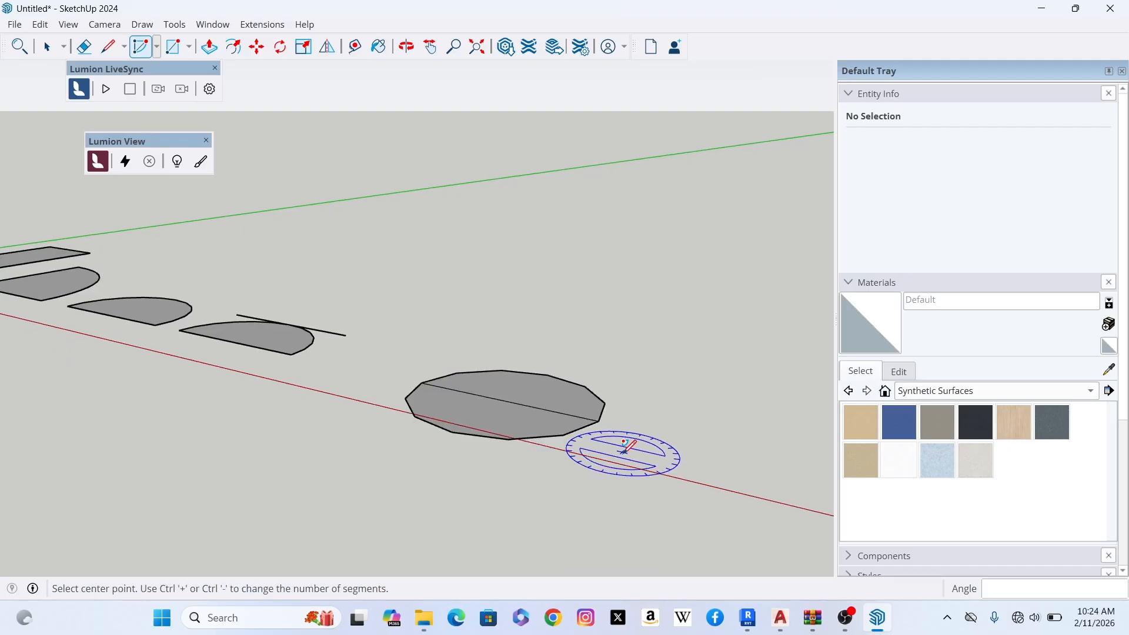
scroll(609, 406, "up", 2)
scroll(618, 352, "down", 2)
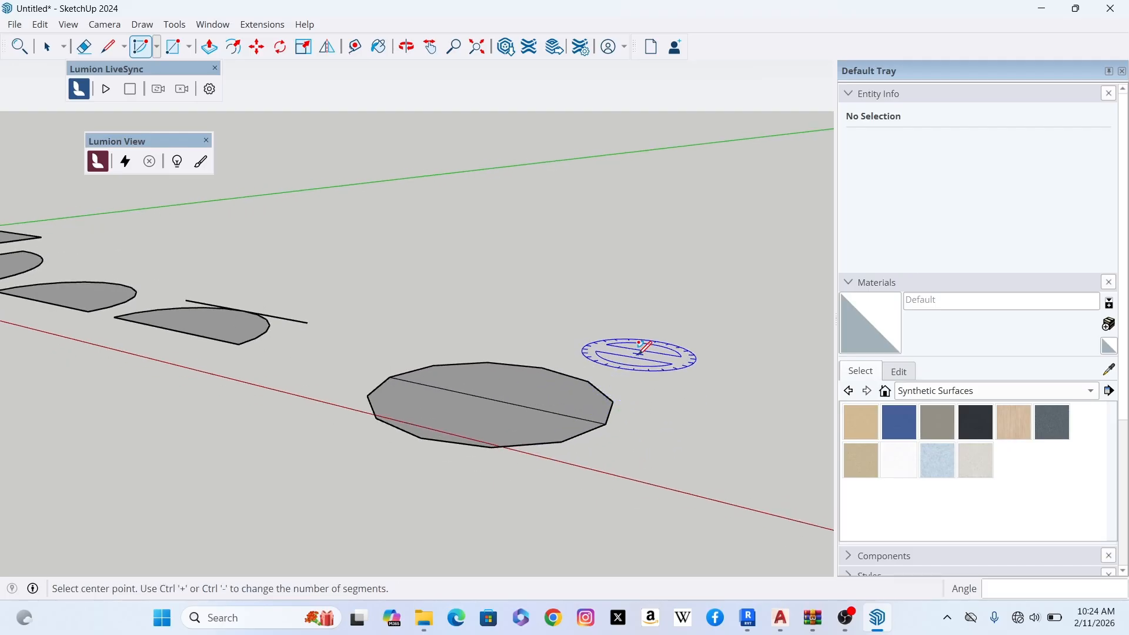
scroll(677, 424, "down", 2)
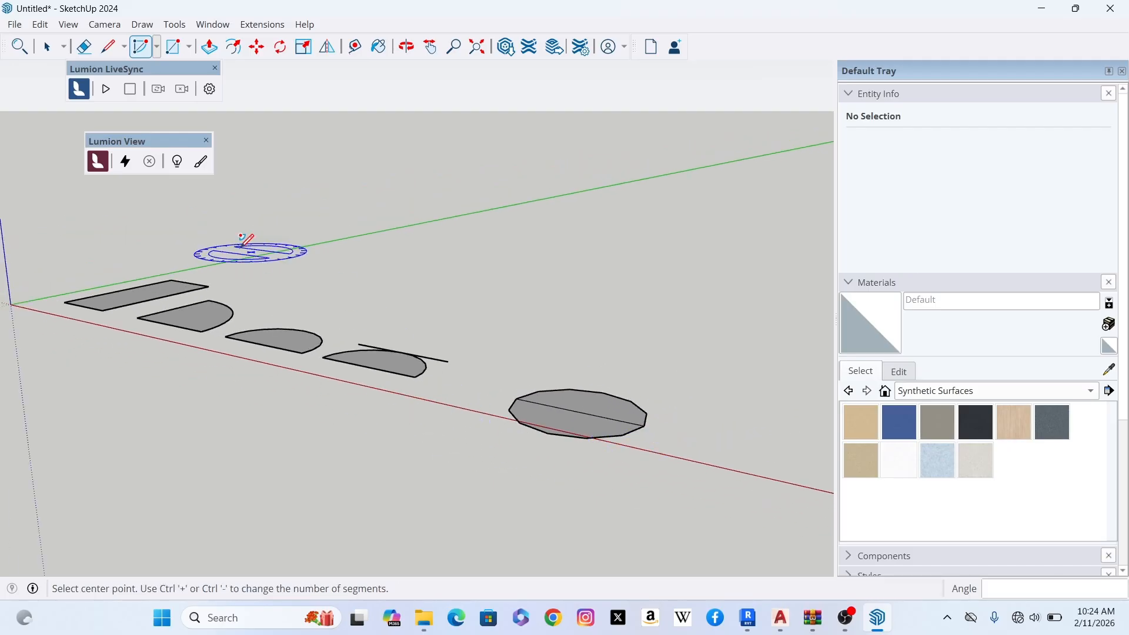
left_click(47, 49)
- Open the choice of shape drawing tools
scroll(462, 353, "up", 2)
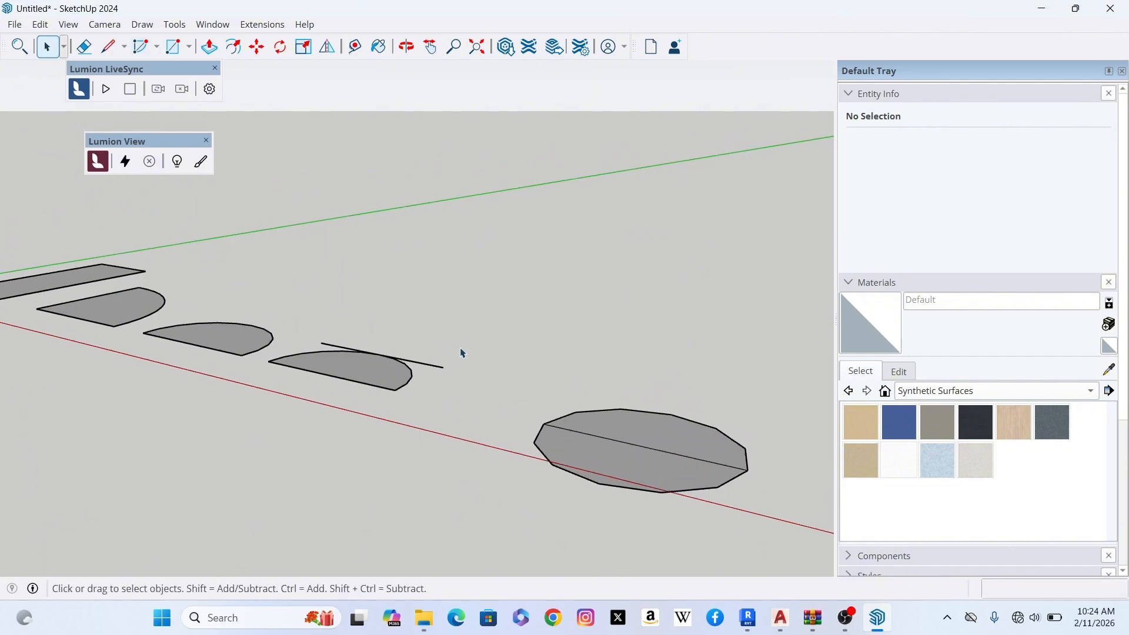
scroll(476, 383, "down", 1)
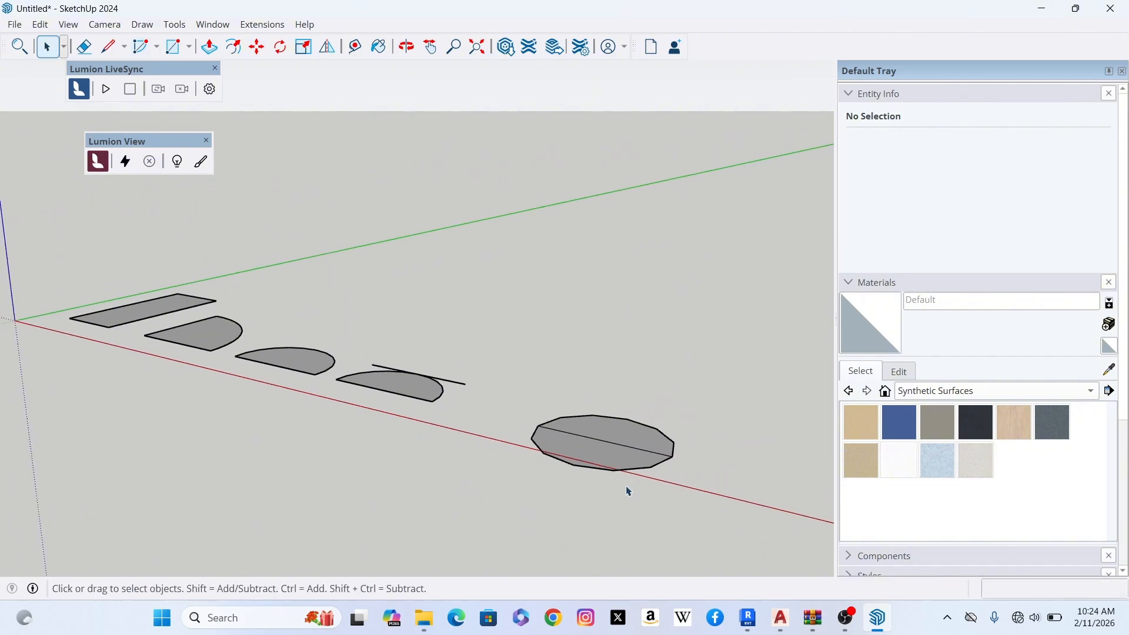
scroll(476, 405, "up", 1)
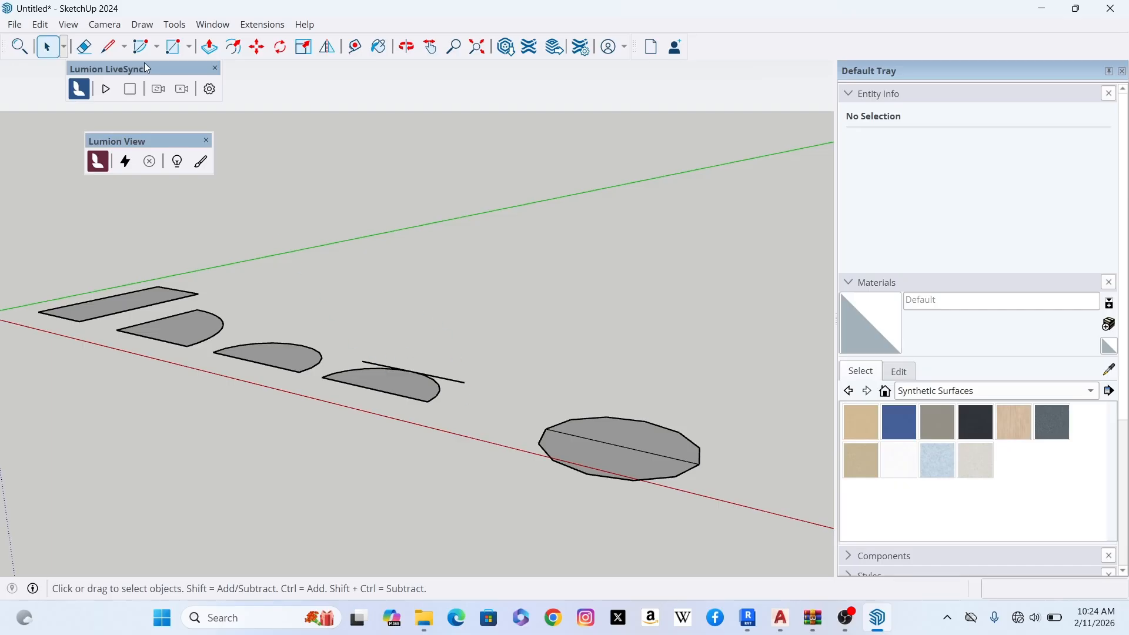
left_click(193, 52)
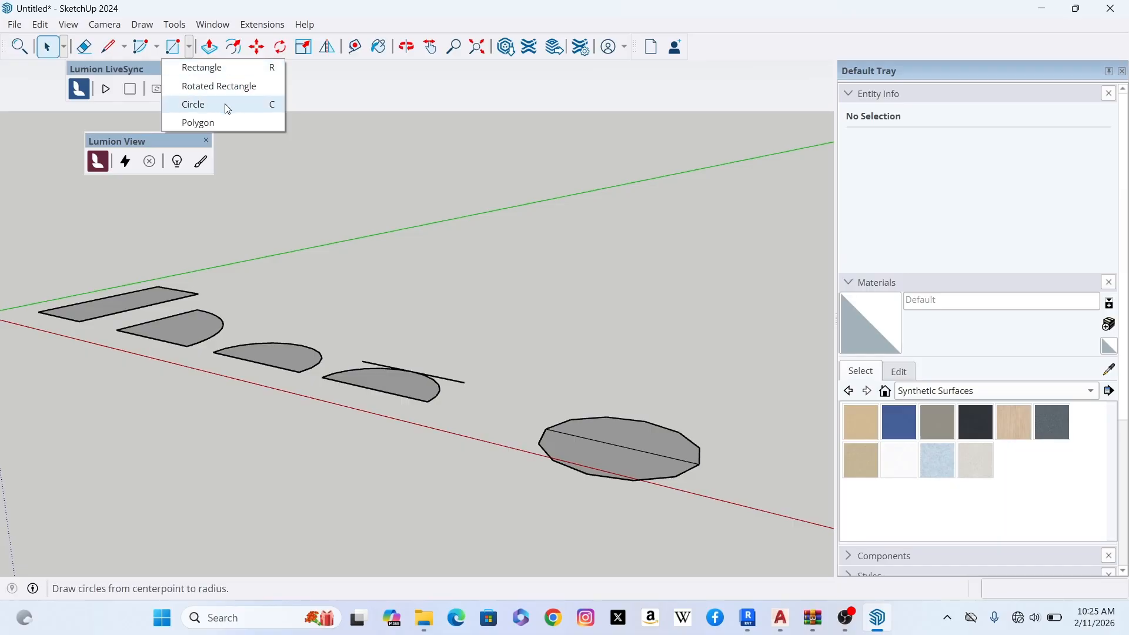